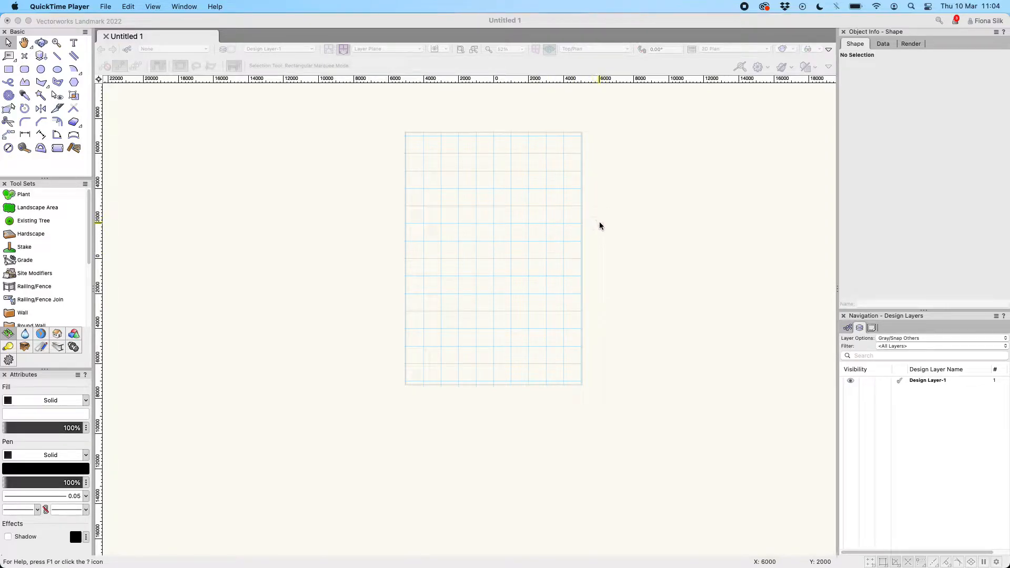
Draw a circle with a radius of about 5477 mm, centred below the middle of the page.
left_click(560, 174)
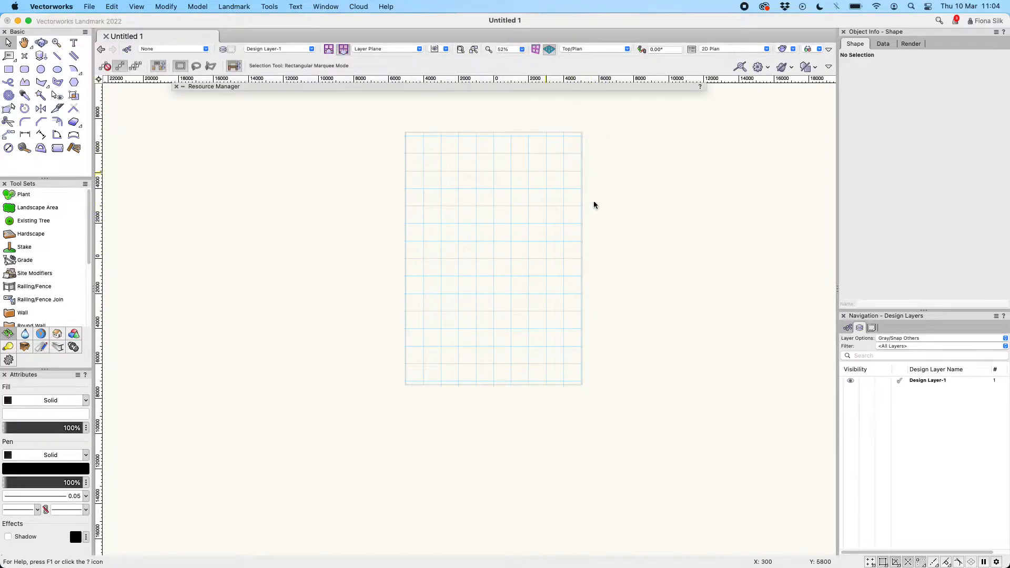
left_click(40, 69)
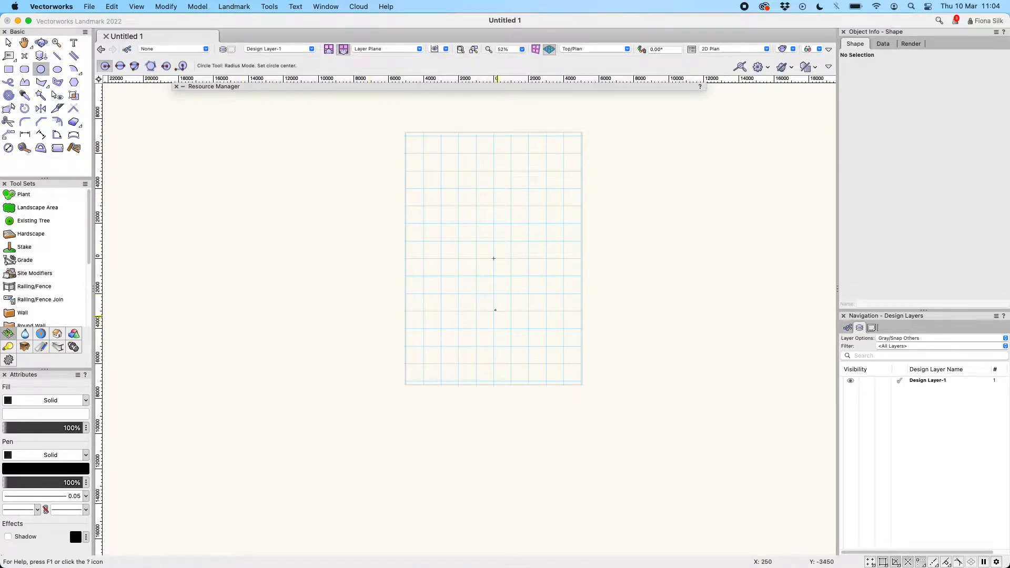
left_click(494, 290)
left_click(584, 318)
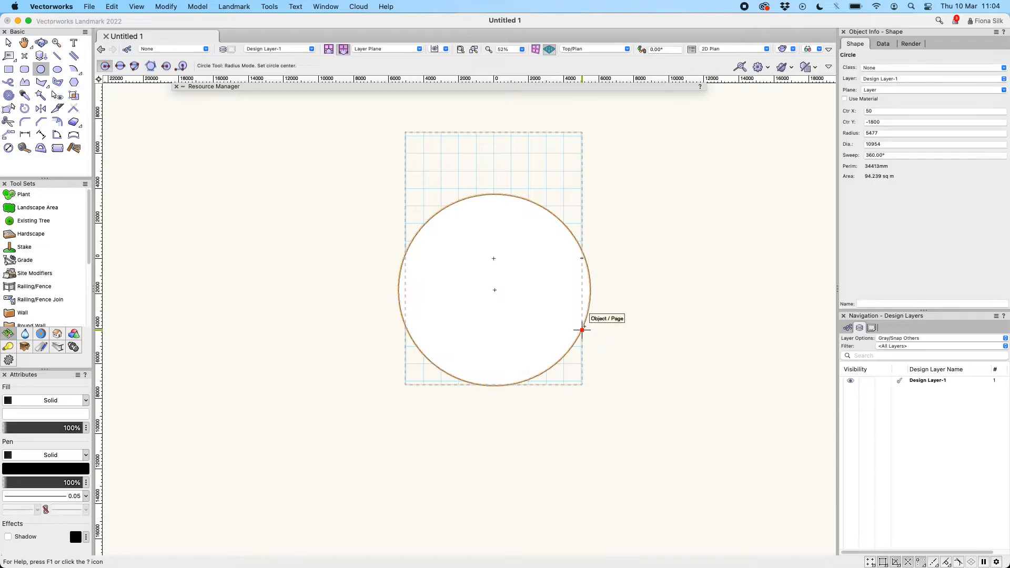
Create a plant style from the selected circle, name it Planty McPlant, and copy the name.
left_click(234, 7)
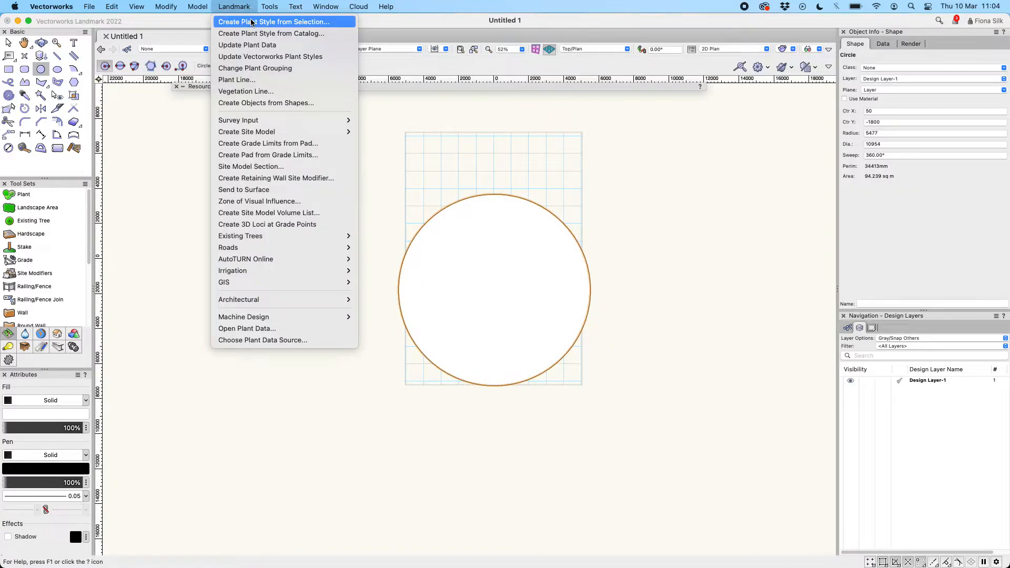
left_click(251, 22)
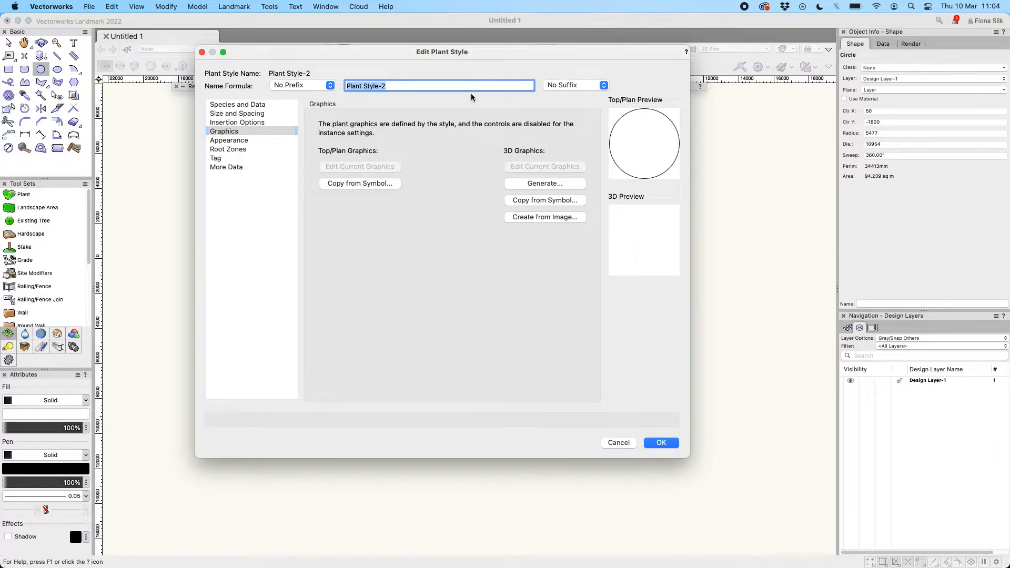
type("Planty McPlan")
key("super+a")
key("super+c")
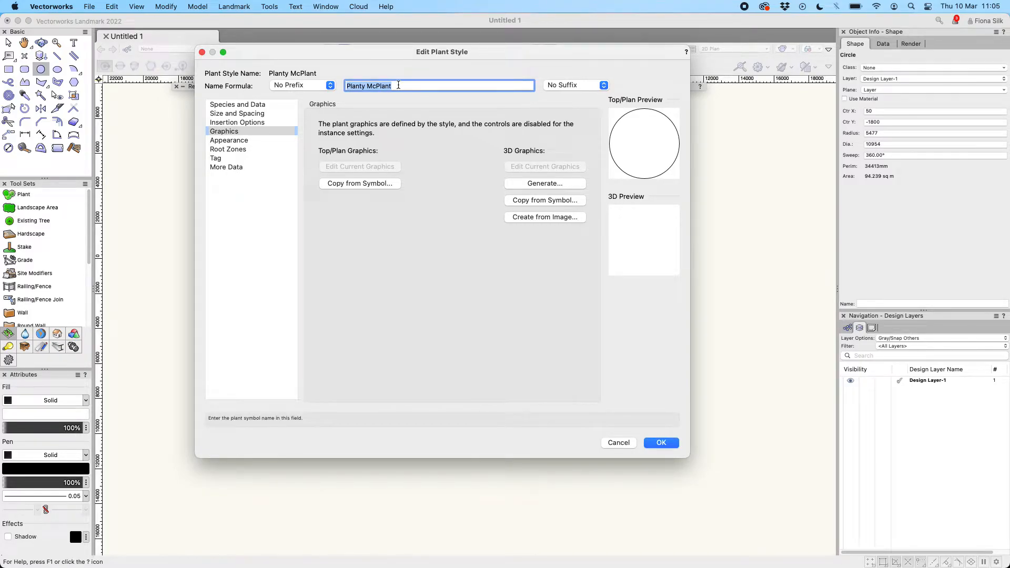
Set the plant's Latin and common names to Planty McPlant and its scheduled size to 2L.
left_click(263, 104)
left_click(431, 122)
key("super+v")
key("Tab")
key("super+v")
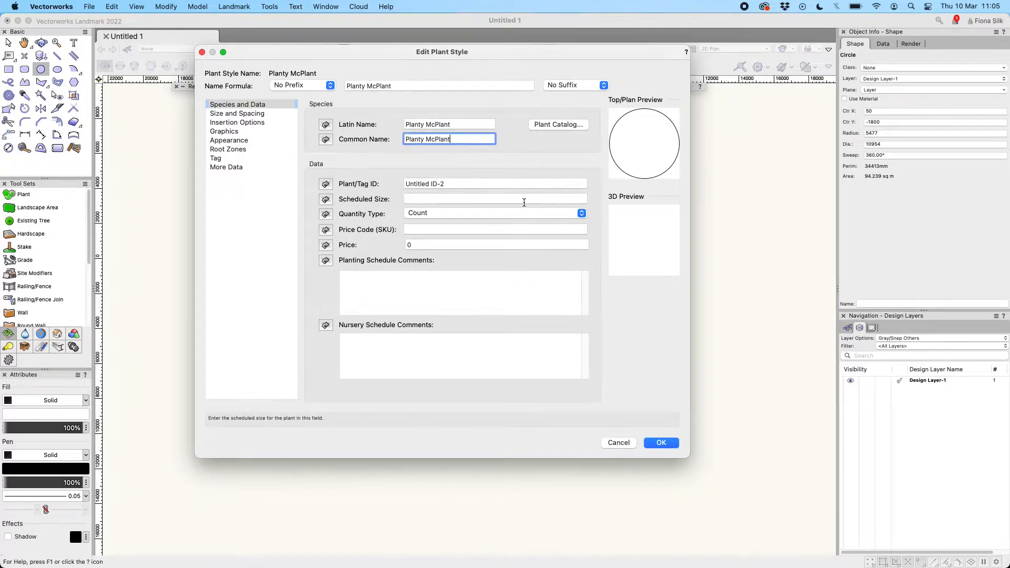
left_click(520, 199)
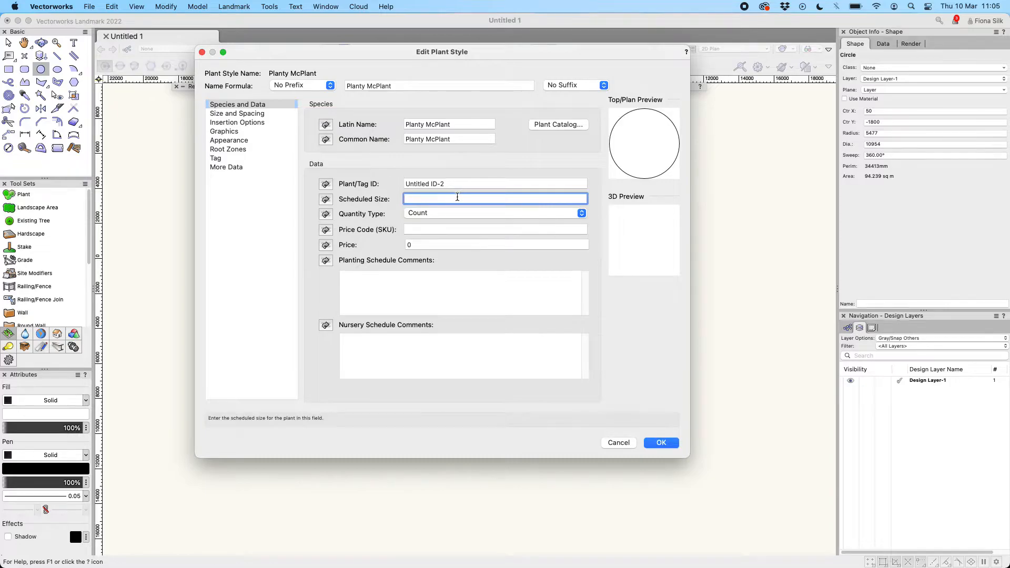
type("2L")
Set the plant's spread and height to 500 and its fixed spacing to 450.
left_click(264, 114)
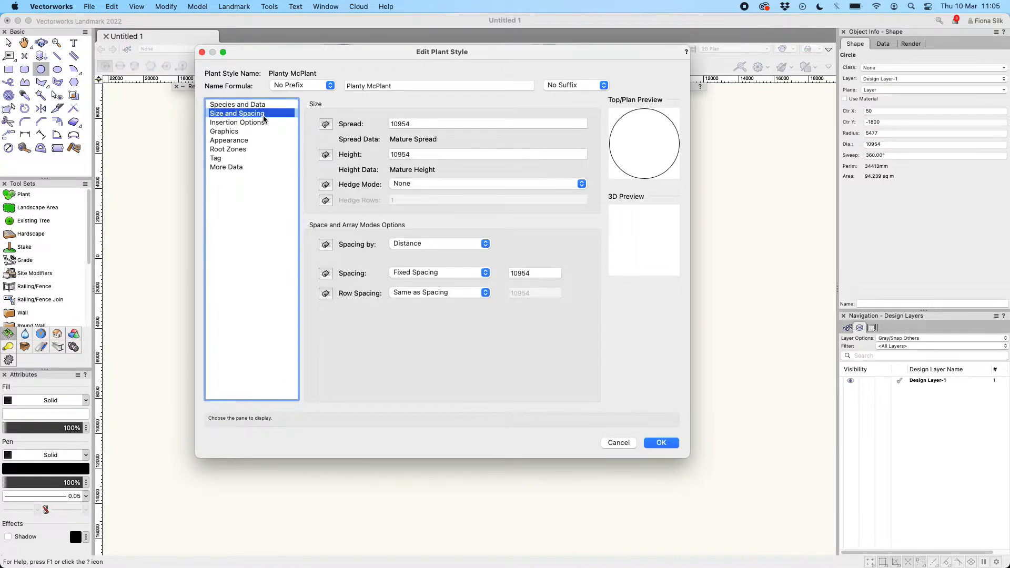
key("Tab")
type("500")
key("Tab")
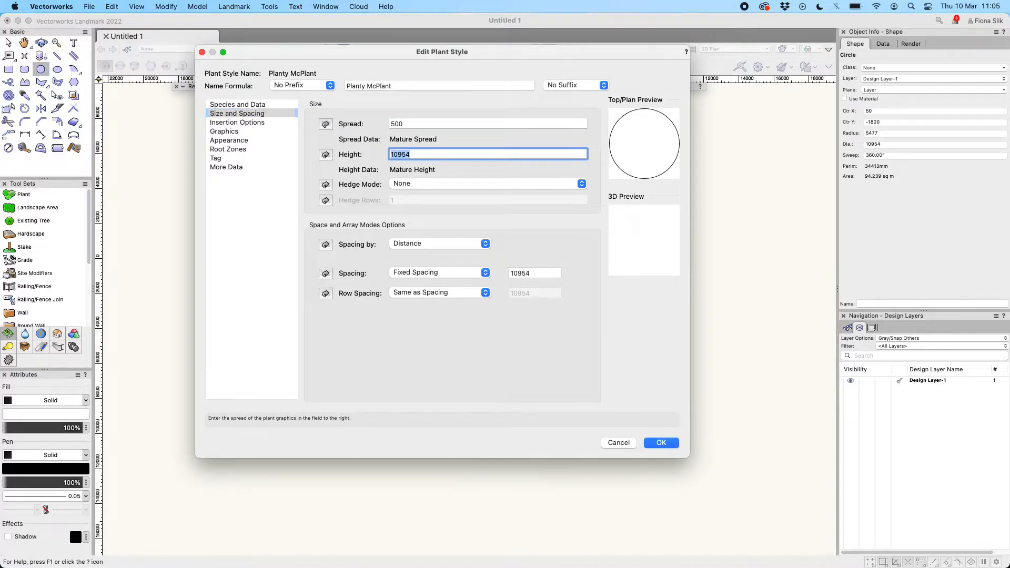
type("500")
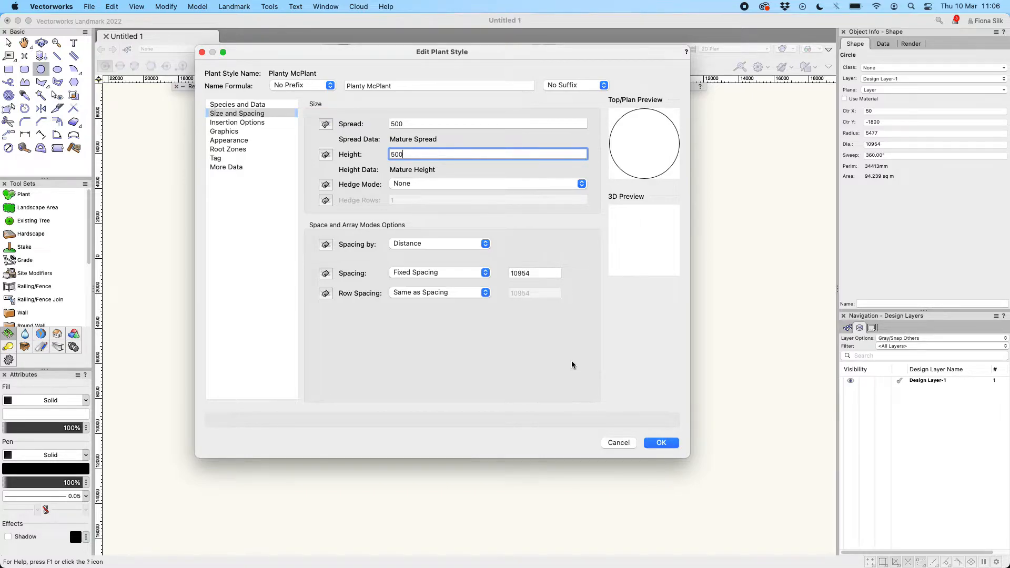
left_click(544, 274)
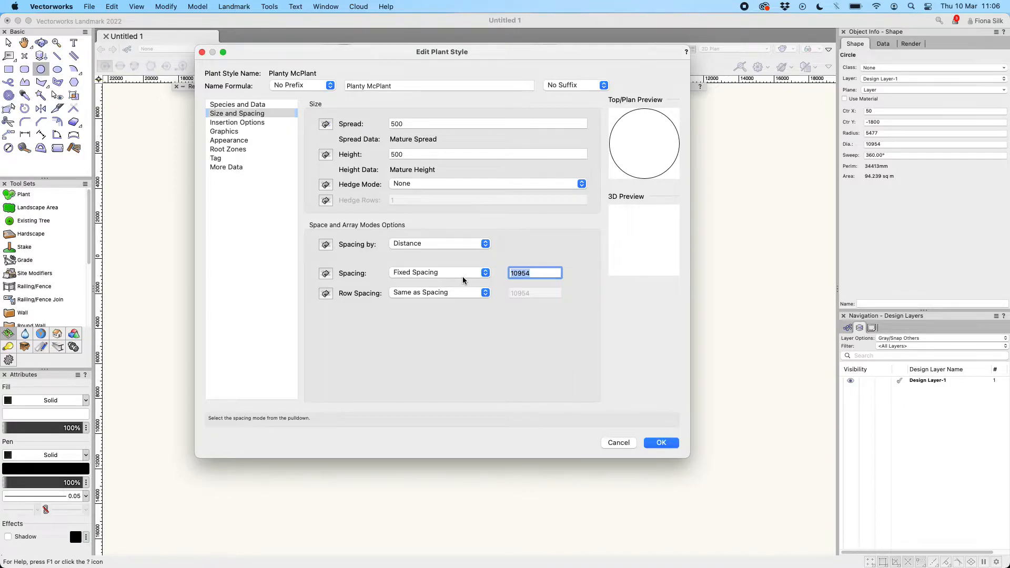
type("450")
Review the insertion and graphics settings, and set the plant's mass outline to Tight Outline.
left_click(252, 124)
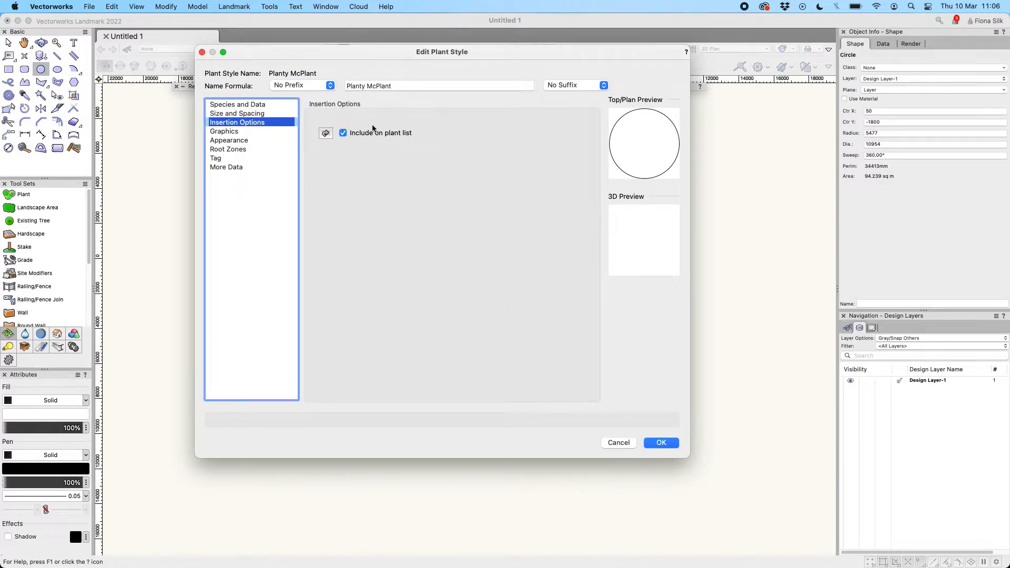
left_click(264, 131)
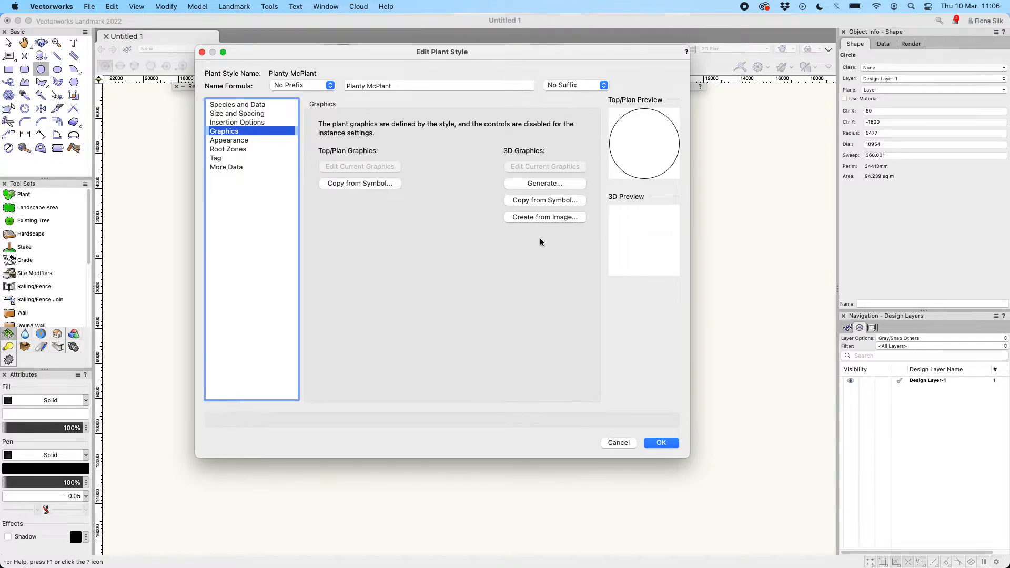
left_click(231, 140)
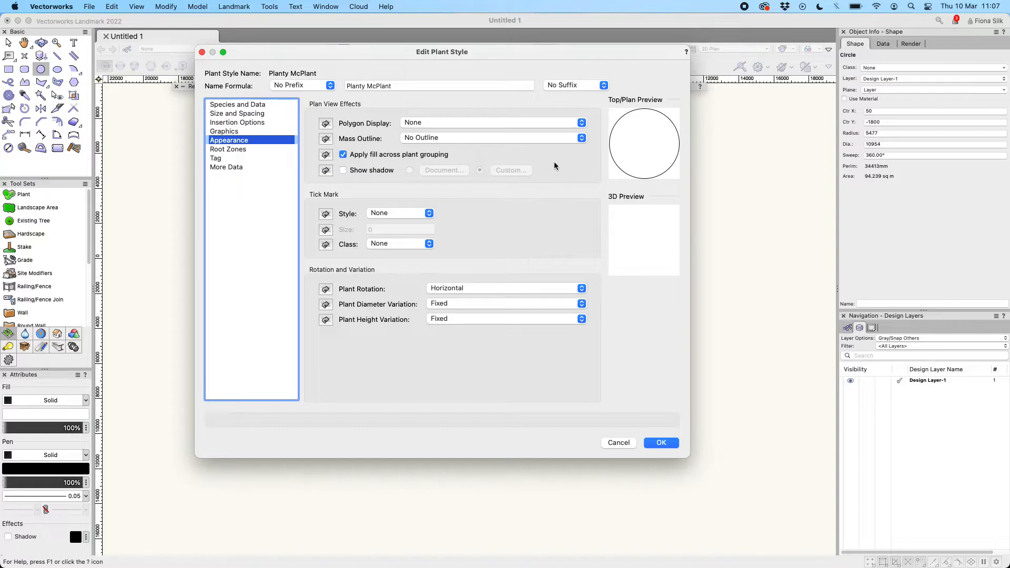
left_click(431, 139)
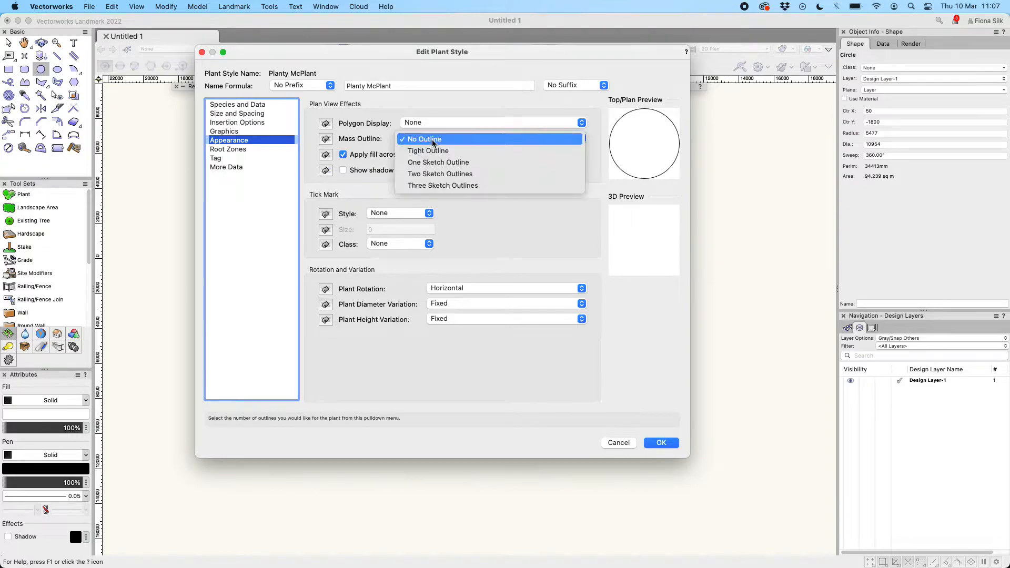
left_click(440, 151)
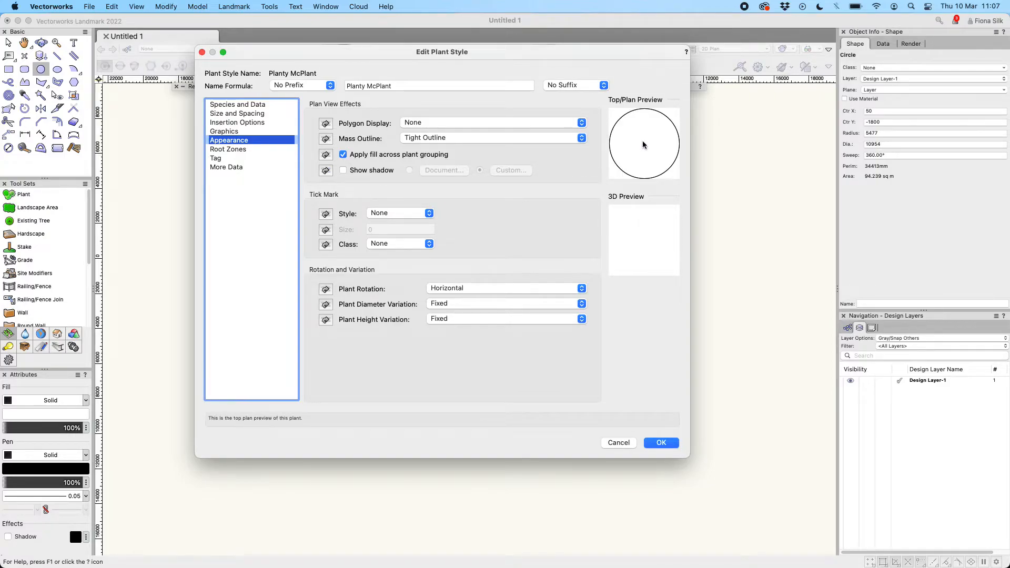
Set the root ball display to Bare Root (None), check the tag settings, and accept the plant style.
left_click(225, 158)
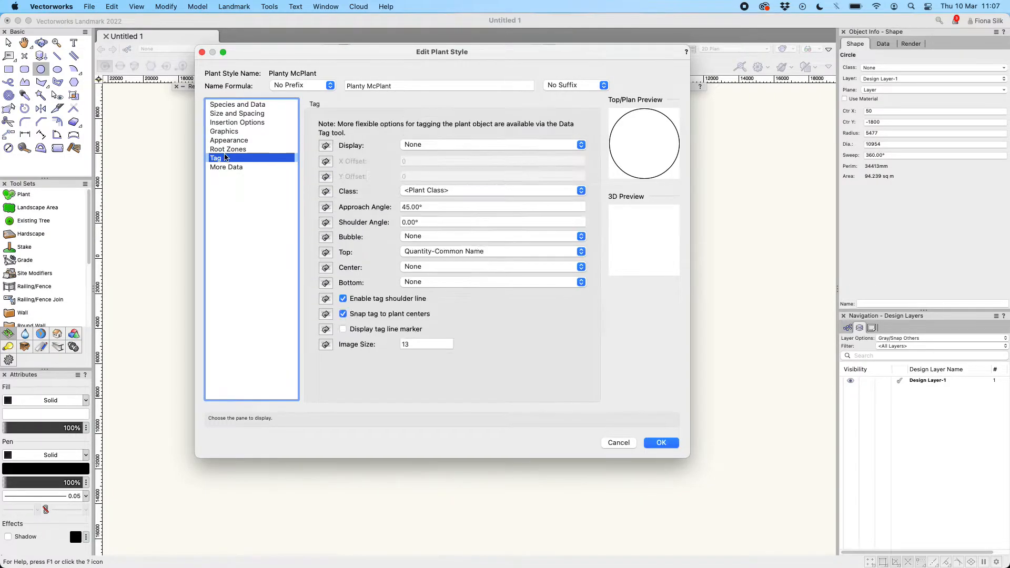
left_click(223, 150)
left_click(491, 140)
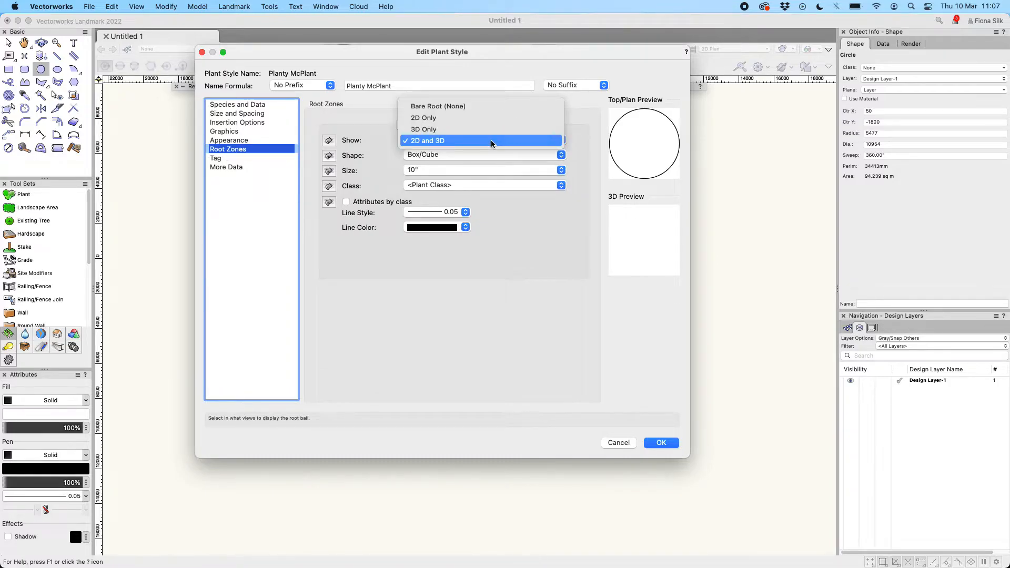
left_click(491, 108)
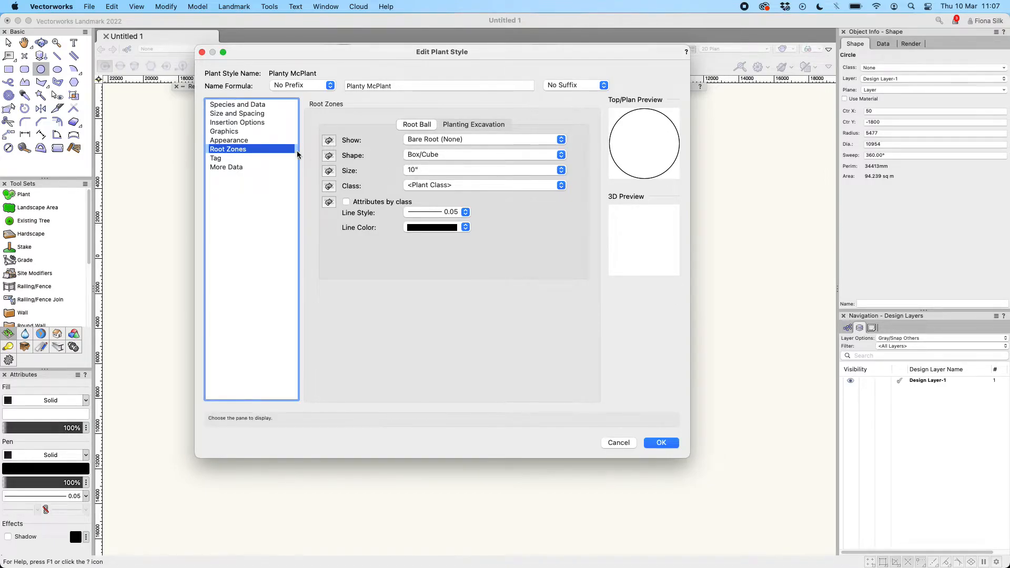
left_click(254, 159)
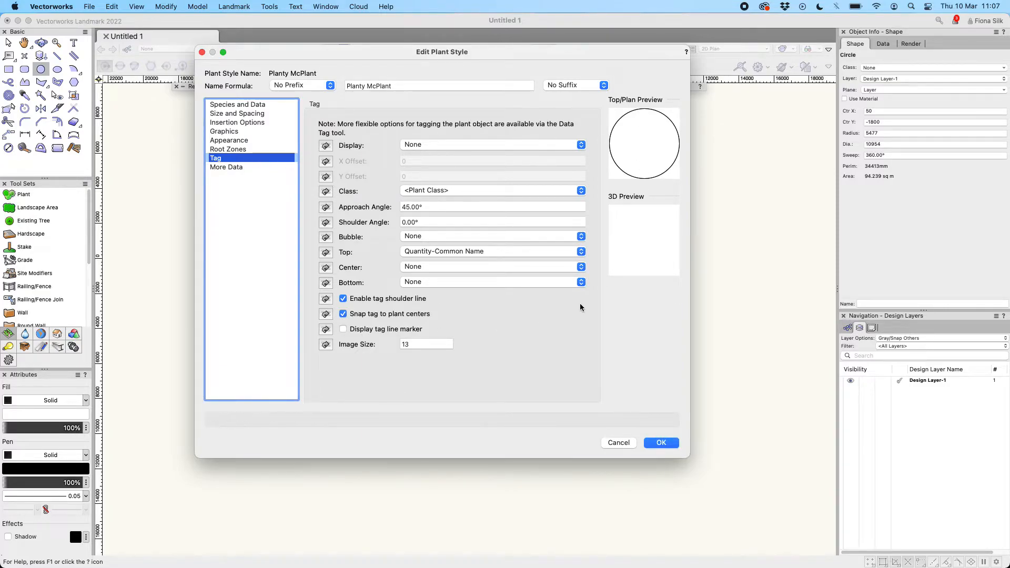
left_click(665, 446)
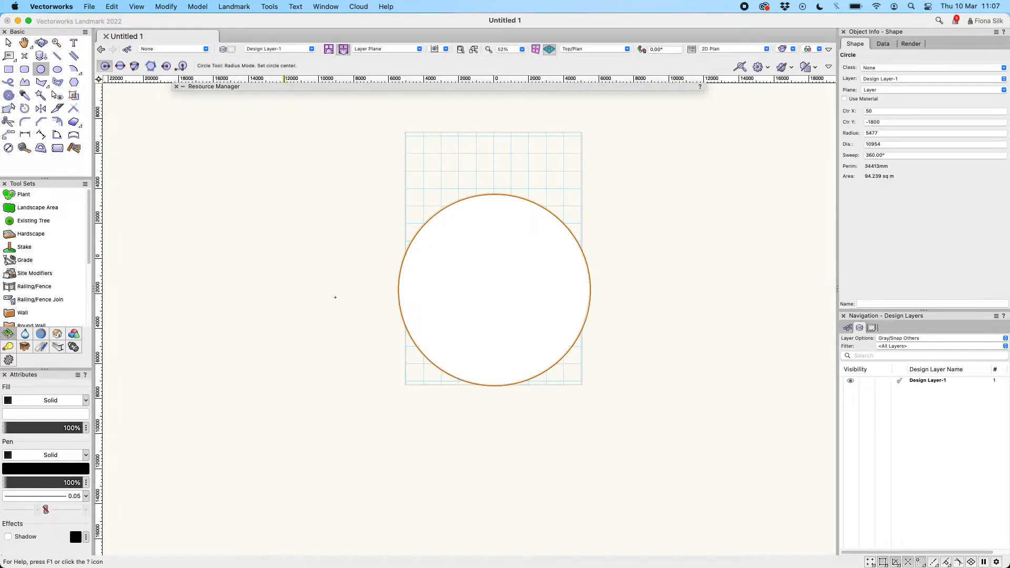
Reopen the style definition of the placed Planty McPlant plant for editing.
scroll(518, 290, "up", 10)
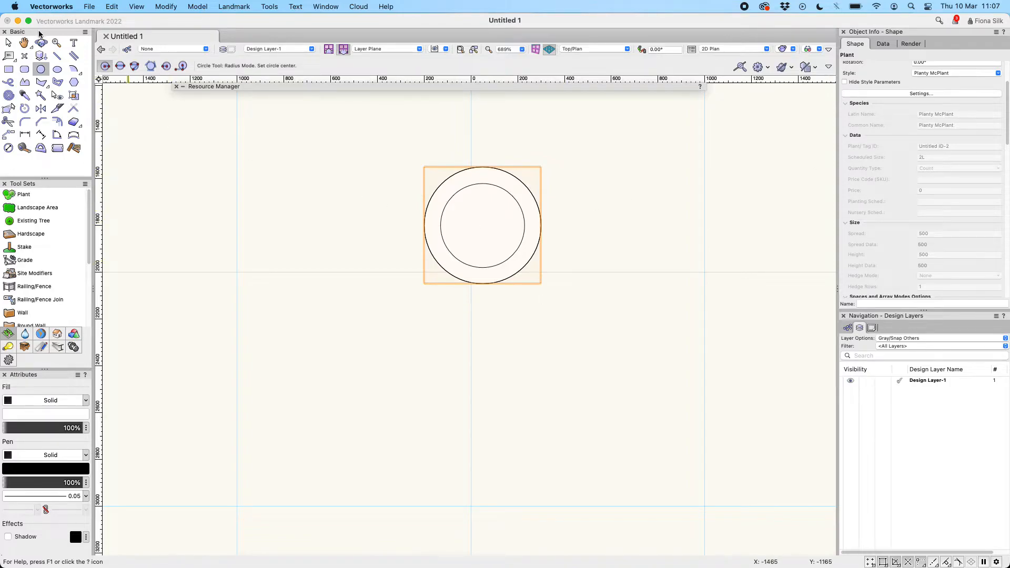
left_click(9, 43)
double_click(503, 228)
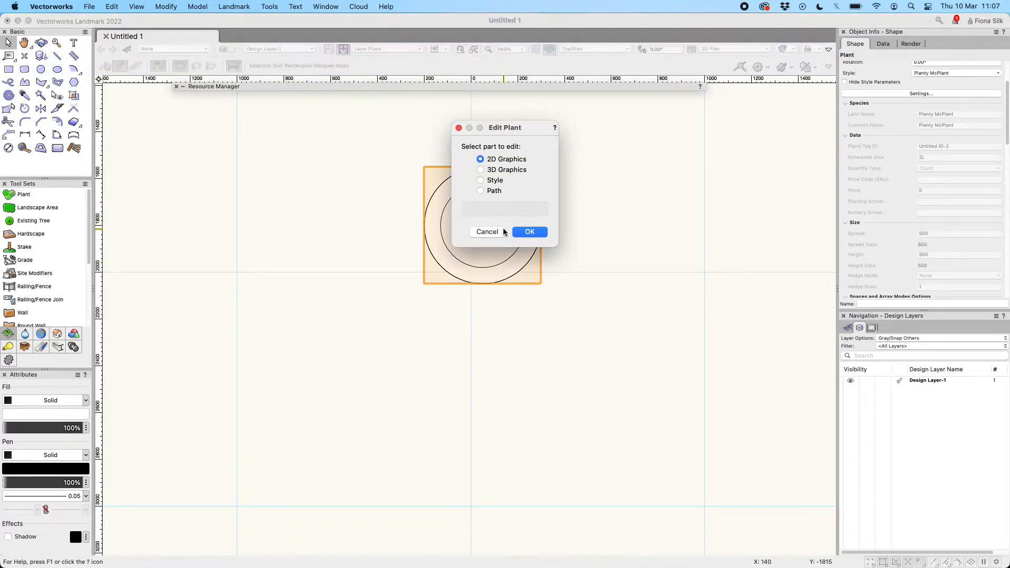
left_click(492, 180)
left_click(530, 232)
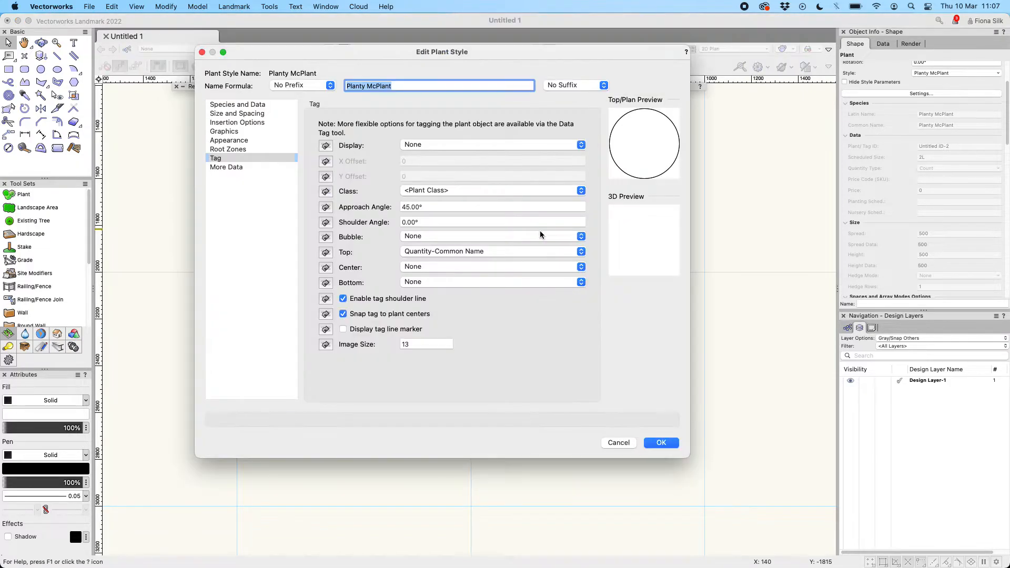
Examine the style's root ball display, shape and size options and its planting excavation diameter options, and close the style settings.
left_click(244, 150)
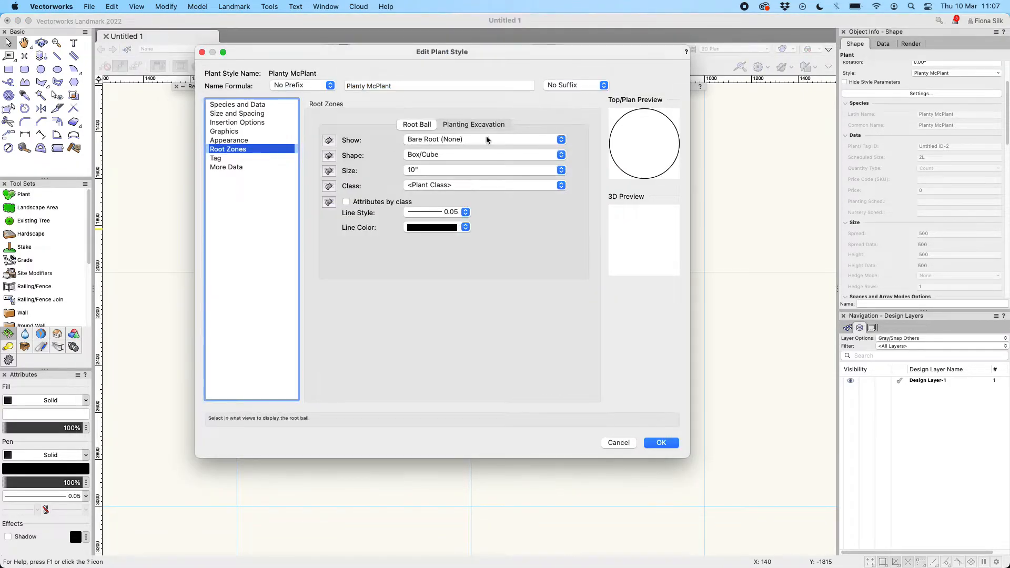
left_click(472, 155)
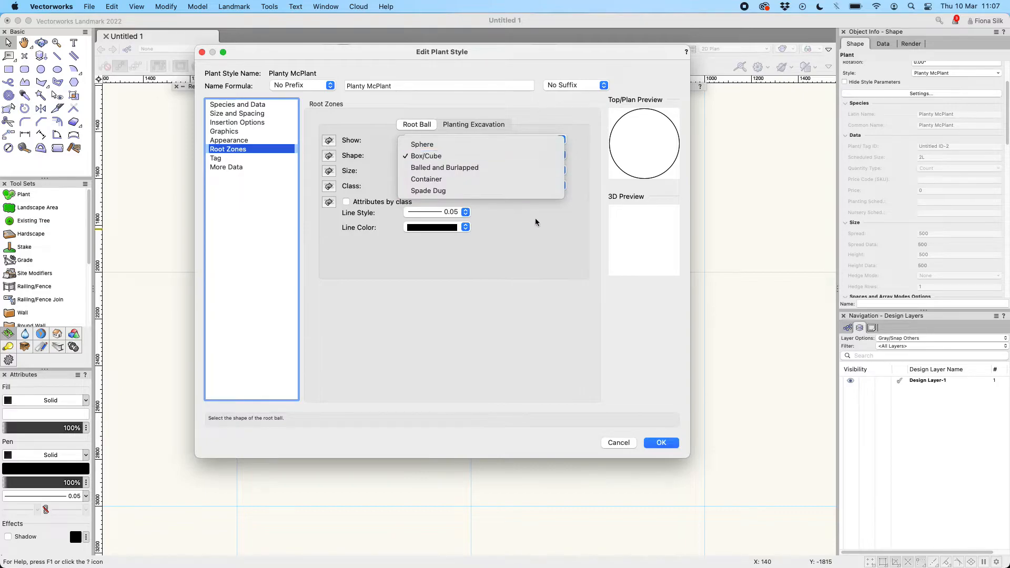
left_click(551, 242)
left_click(535, 169)
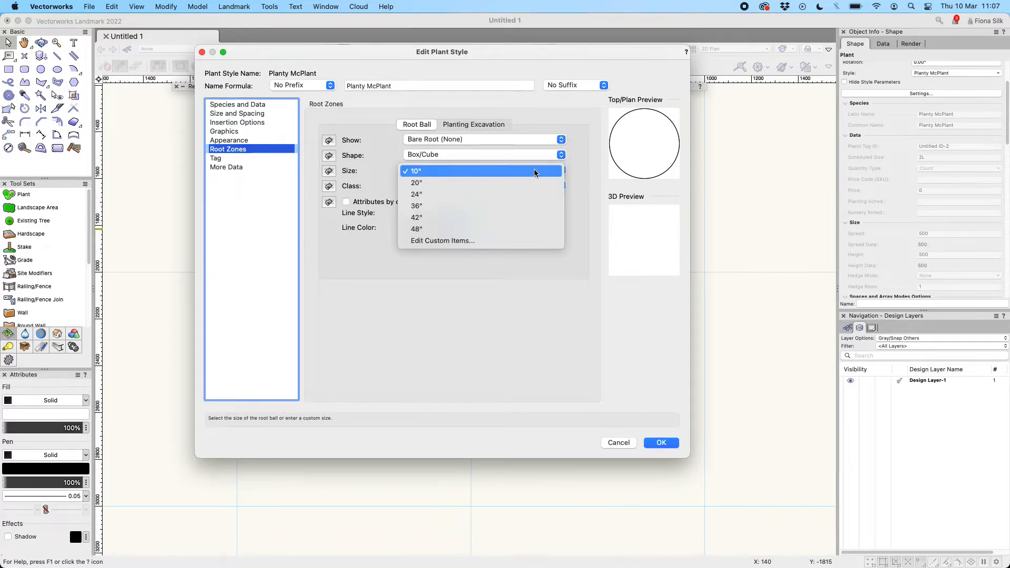
left_click(534, 168)
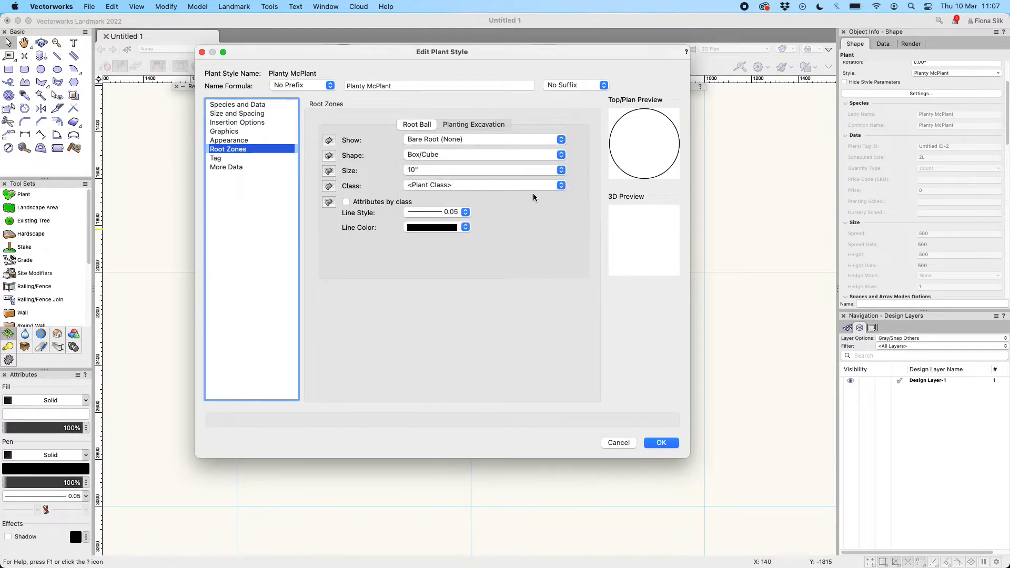
left_click(491, 125)
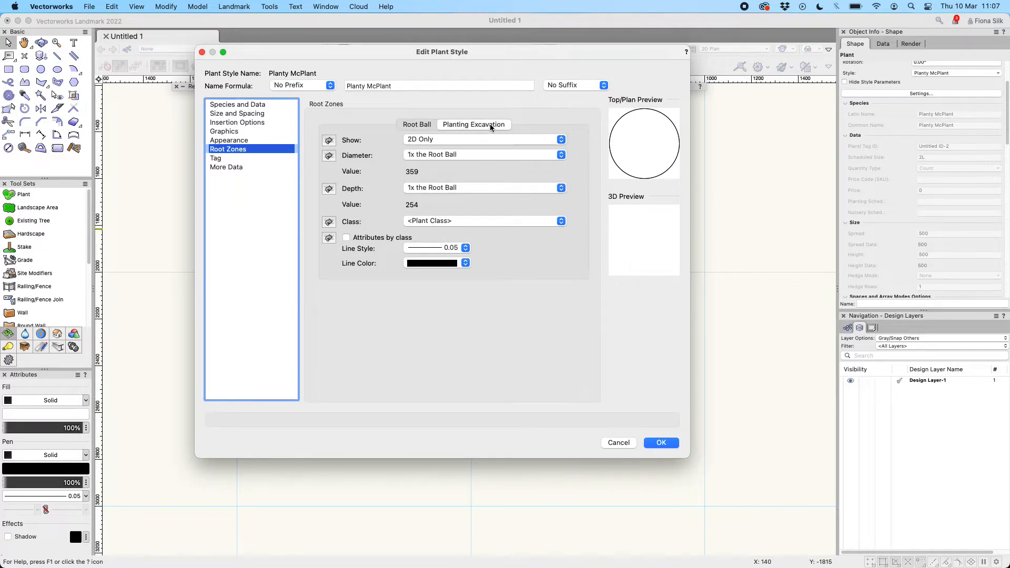
left_click(476, 155)
left_click(476, 155)
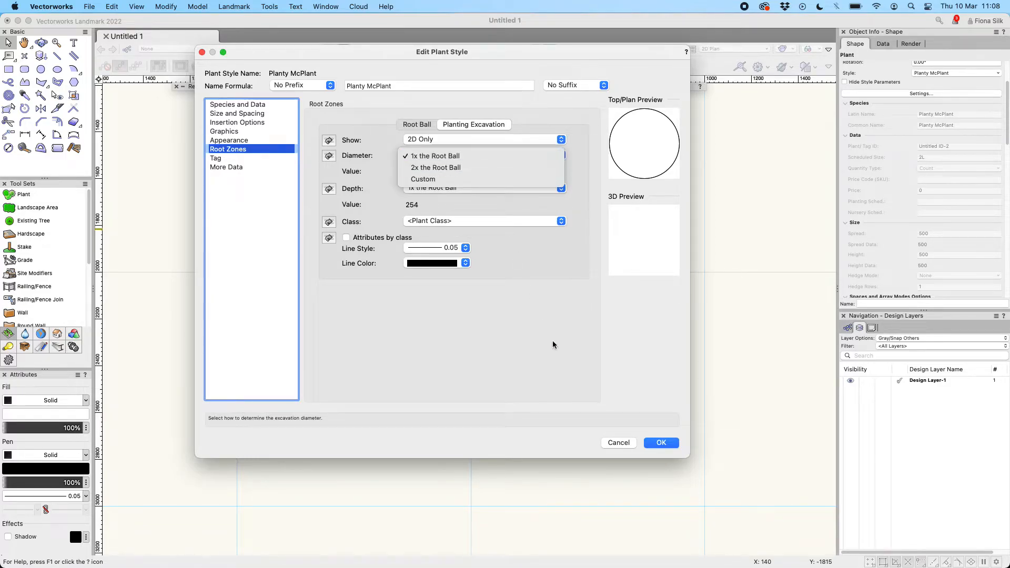
left_click(424, 125)
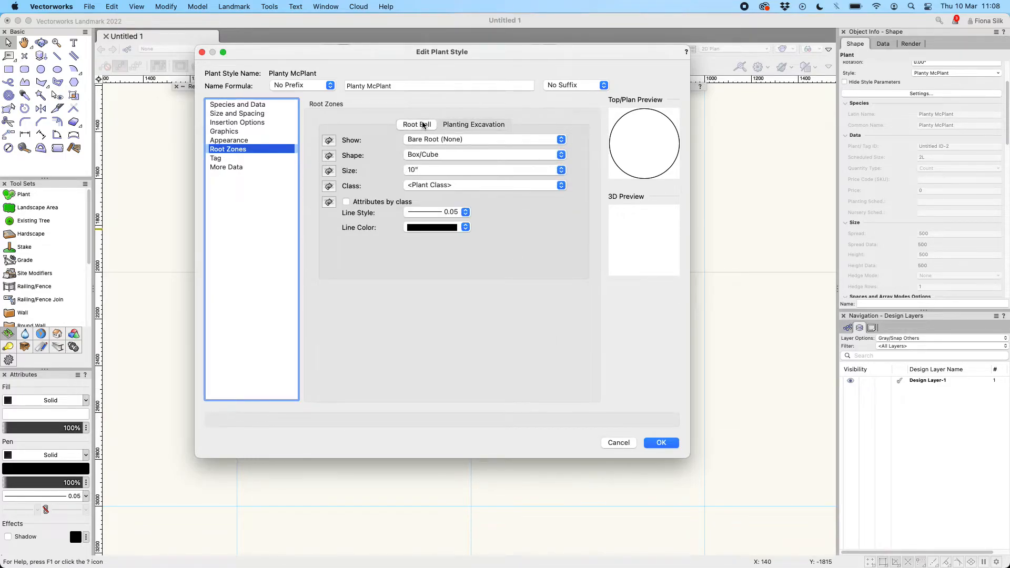
left_click(426, 140)
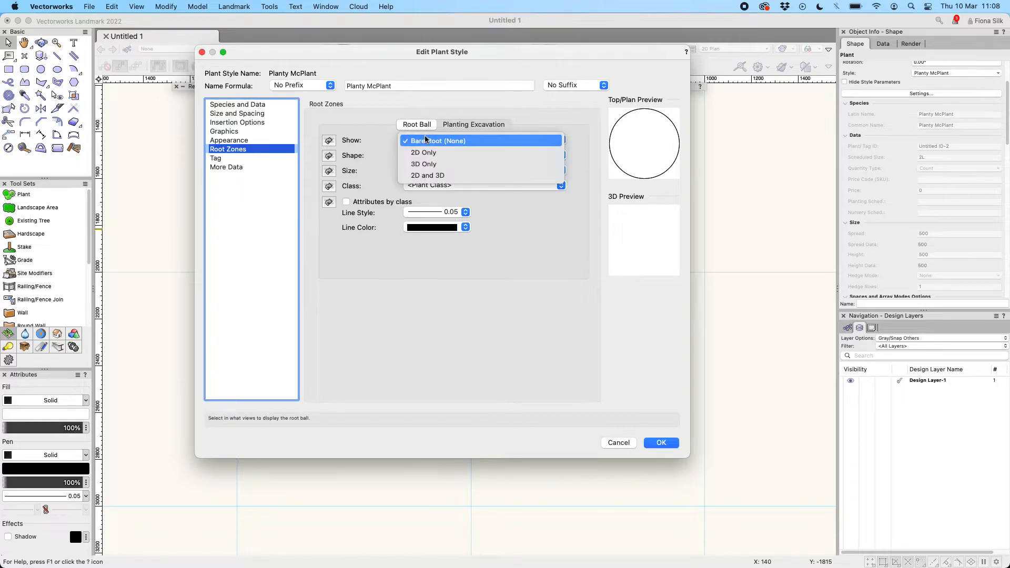
left_click(428, 140)
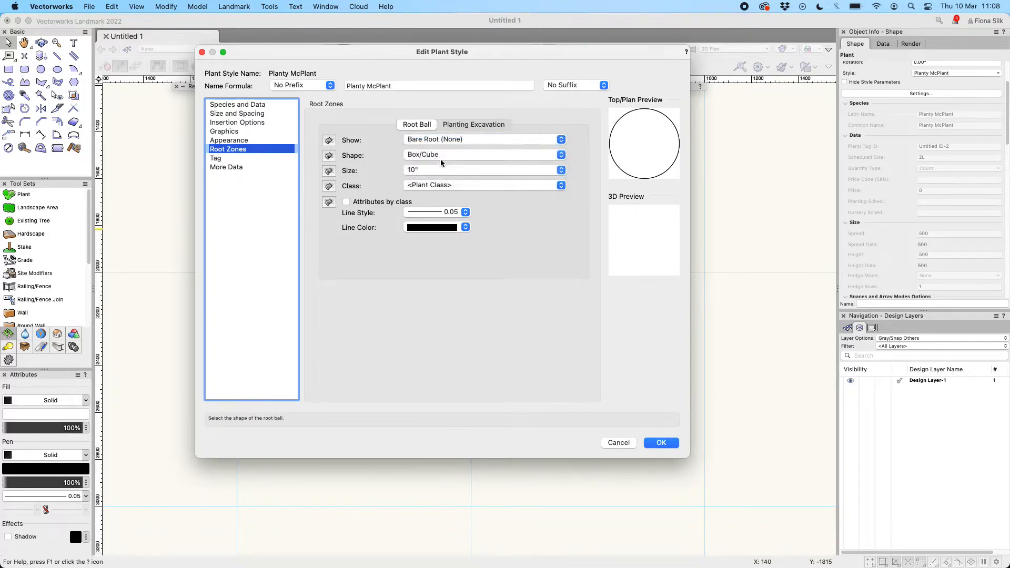
left_click(442, 171)
left_click(440, 171)
left_click(661, 443)
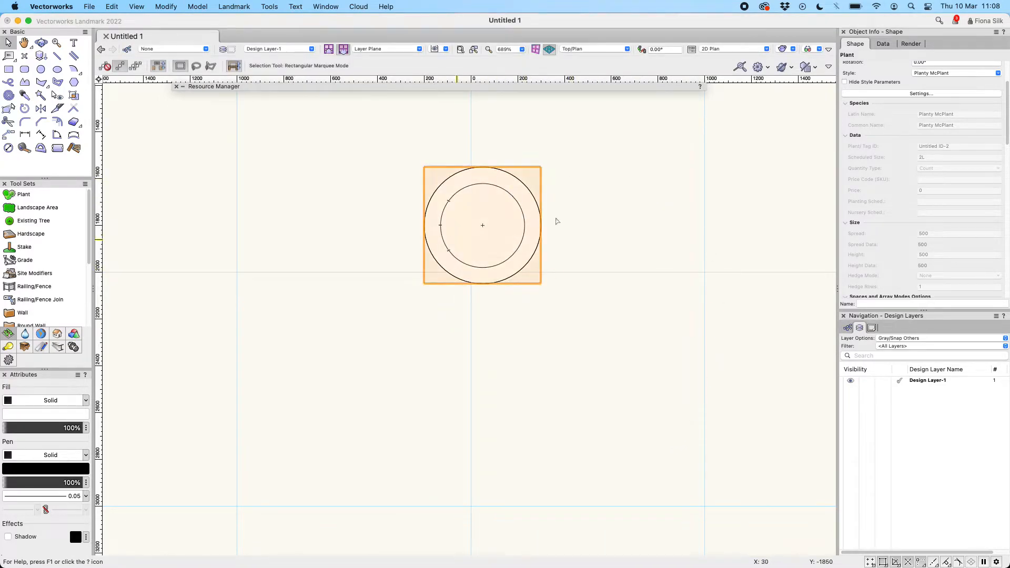
Examine the placed plant's style parameters, from species, data and size down to spacing, plan view effects, root zones and tag.
scroll(897, 138, "down", 2)
scroll(890, 172, "down", 5)
scroll(887, 185, "up", 8)
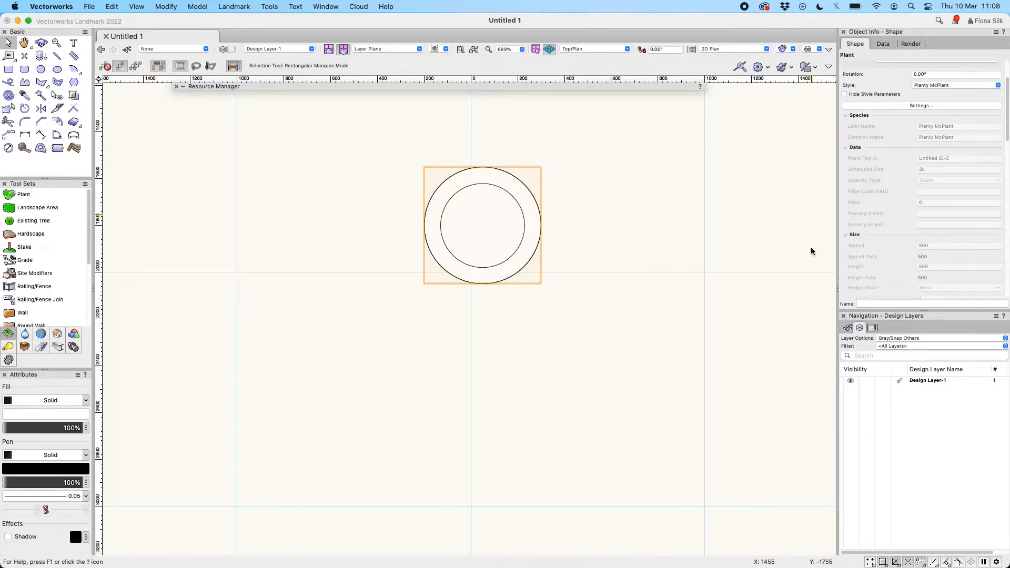
scroll(963, 108, "down", 5)
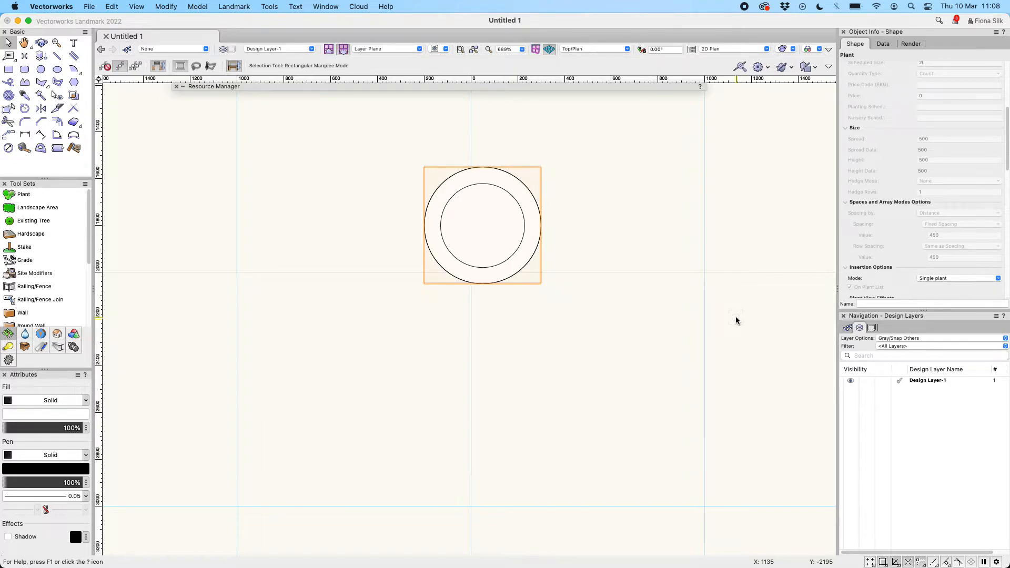
scroll(895, 241, "up", 3)
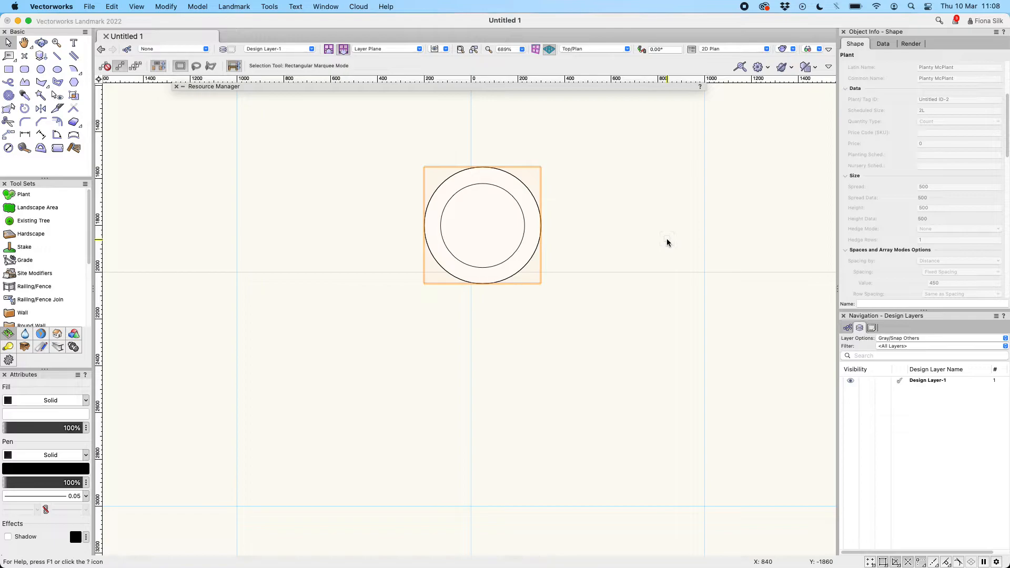
scroll(902, 148, "up", 3)
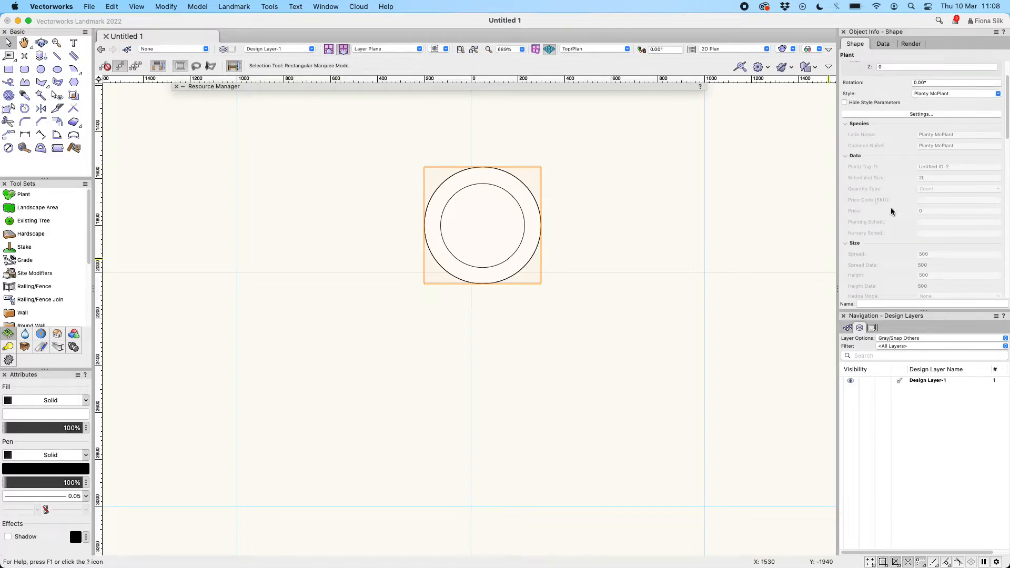
scroll(880, 195, "down", 3)
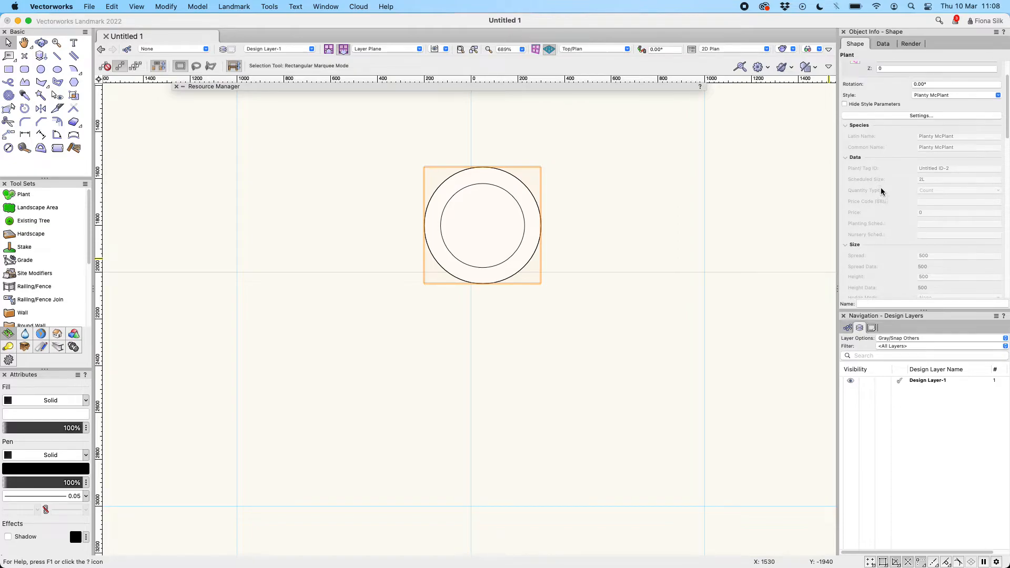
scroll(884, 190, "down", 8)
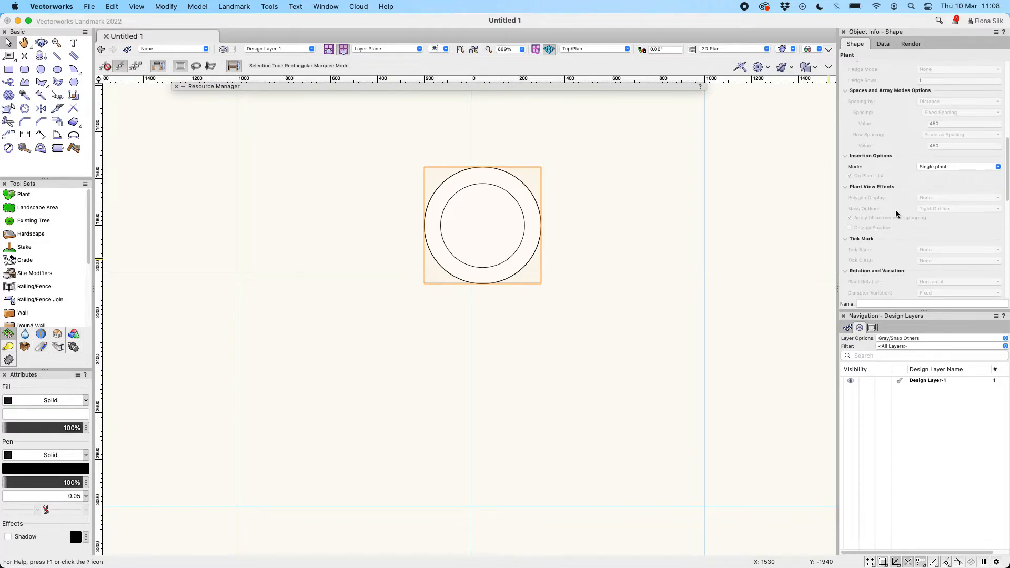
scroll(897, 211, "down", 6)
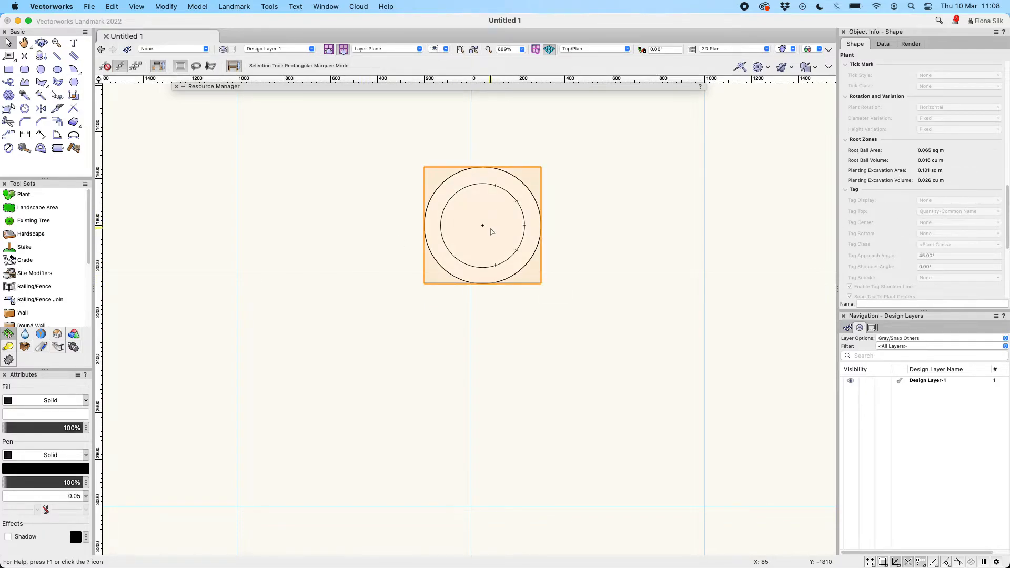
Reopen the placed plant's style definition for editing at its species and data settings.
double_click(491, 232)
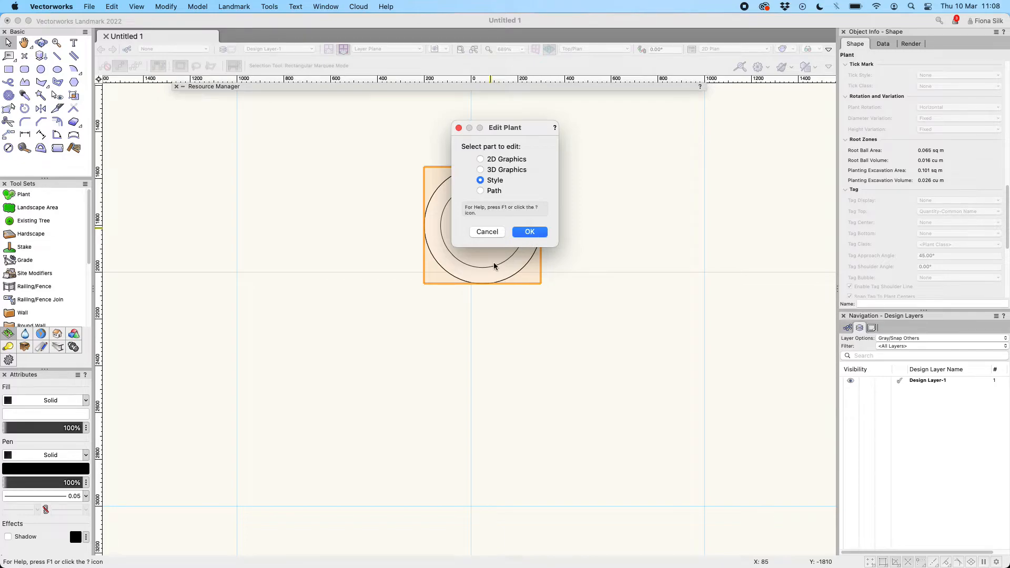
left_click(539, 232)
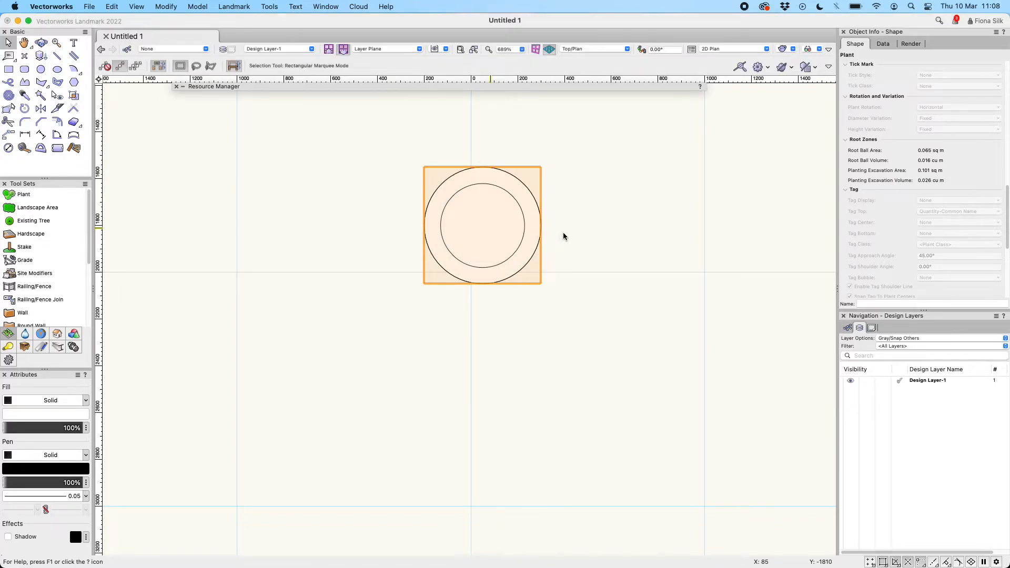
left_click(249, 103)
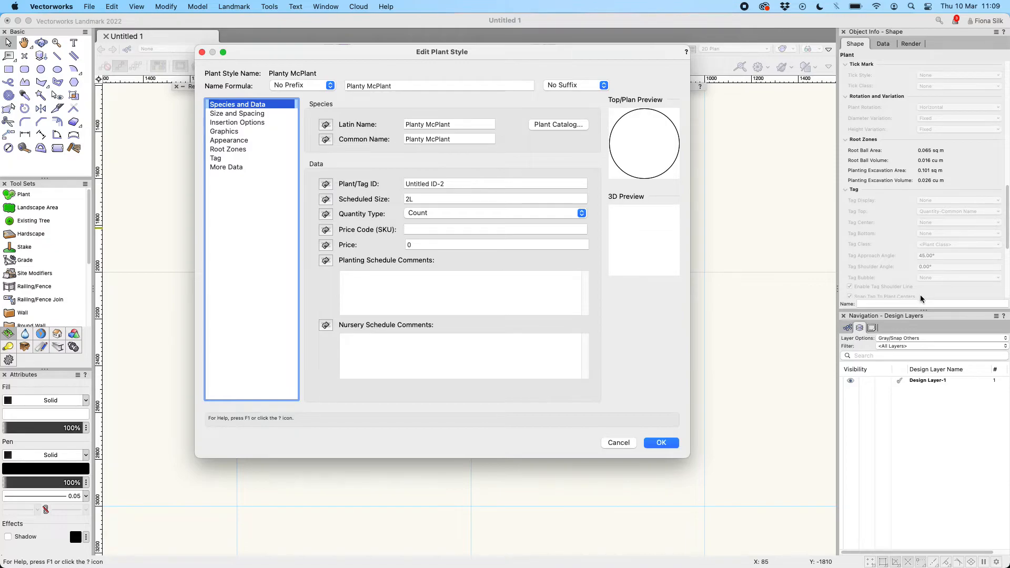
Try marking the style's Latin Name as by-instance and cancel the change.
left_click(326, 125)
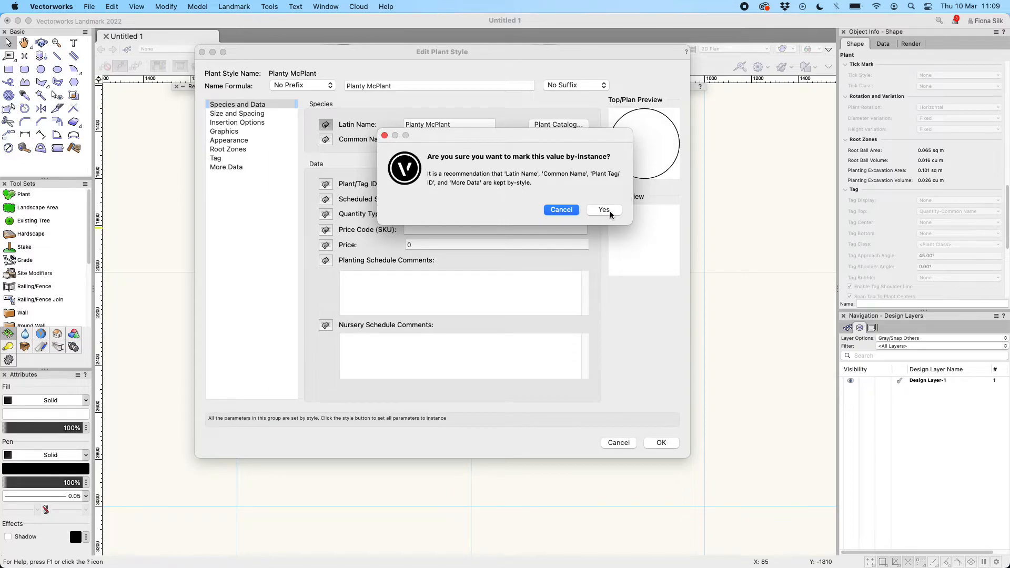
left_click(573, 210)
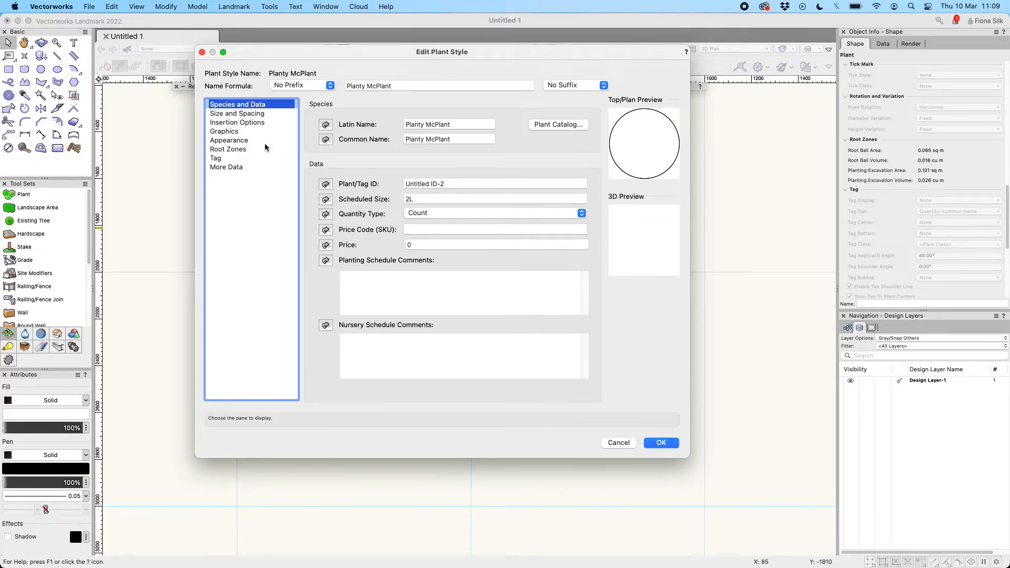
Switch the style's Spread and Spacing parameters from by-style to by-instance.
left_click(242, 114)
left_click(327, 125)
left_click(325, 274)
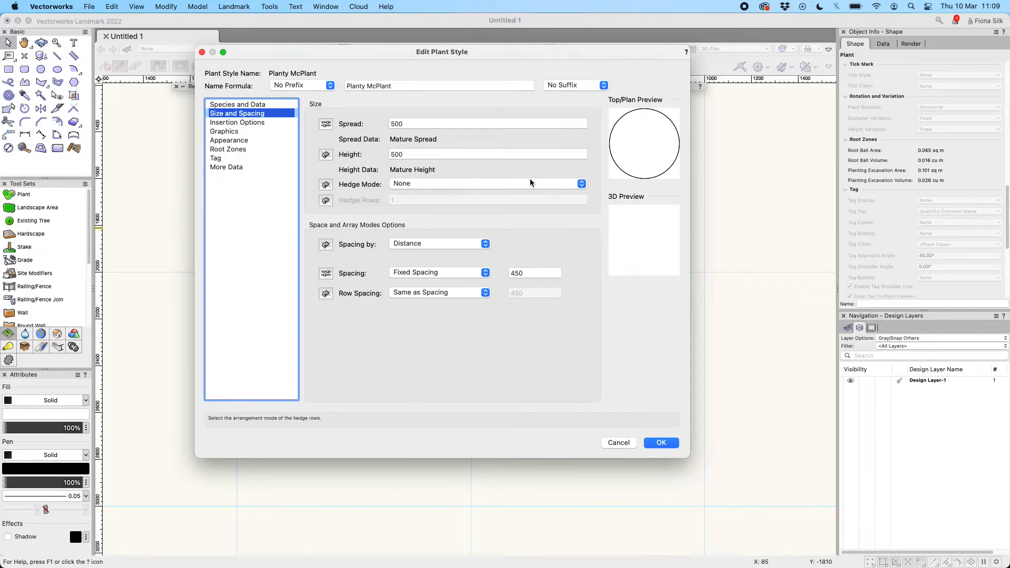
Switch the style's Apply fill across plant grouping and Mass Outline appearance parameters to by-instance.
left_click(230, 123)
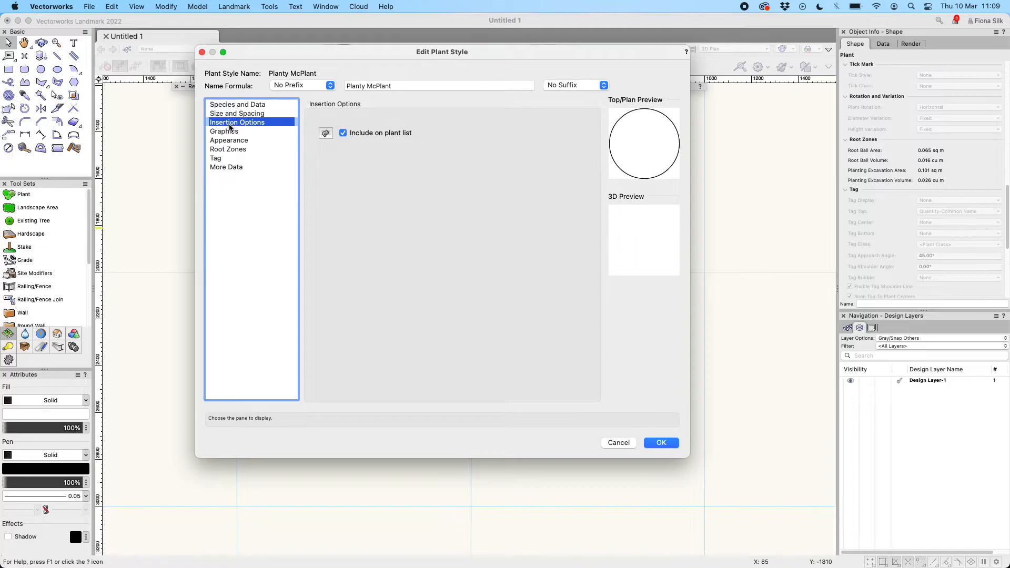
left_click(232, 132)
left_click(232, 142)
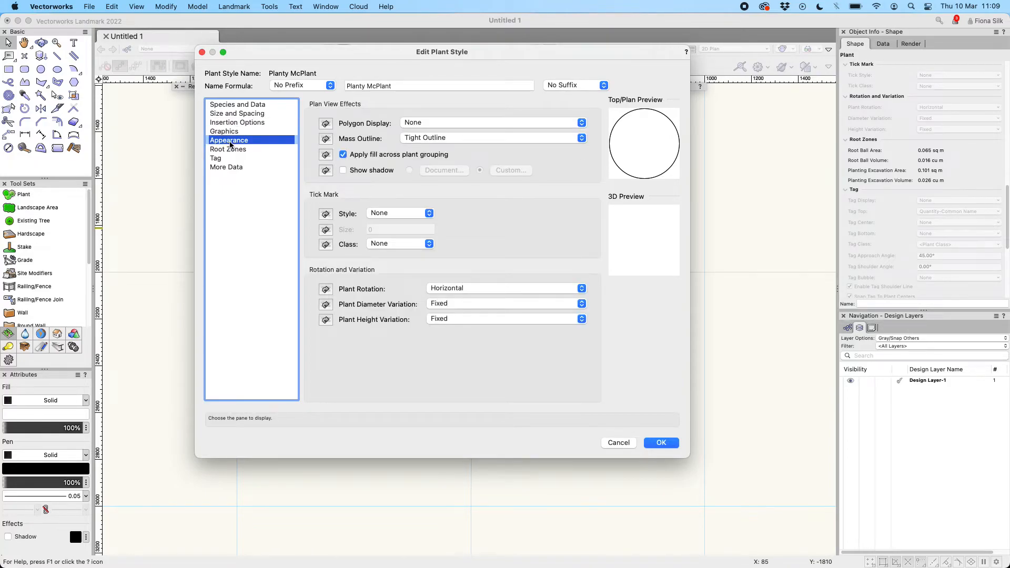
left_click(326, 154)
left_click(326, 139)
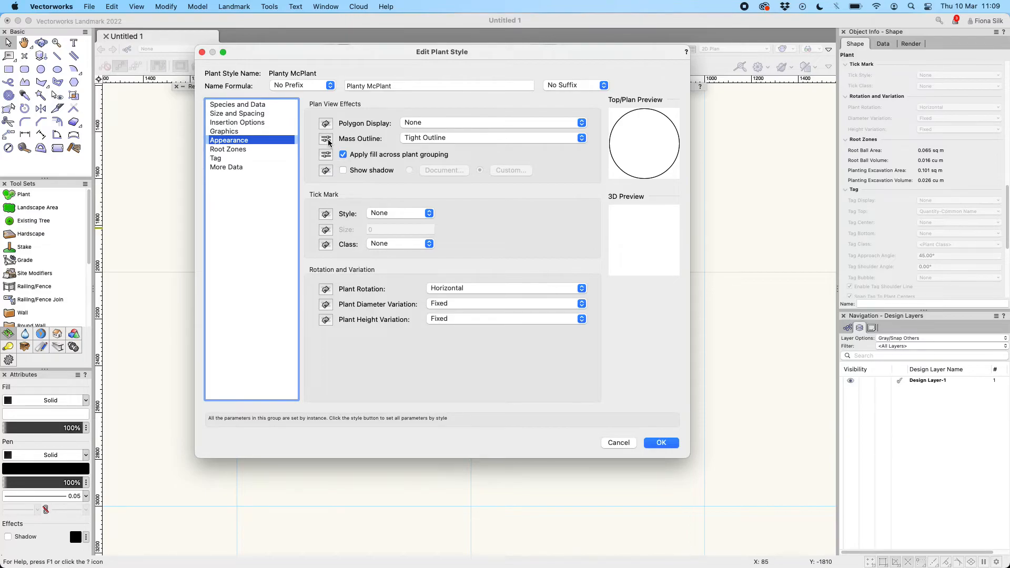
Switch the style's tag parameters to by-instance, from Display and Class through Image Size, leaving the X and Y offsets by-style.
left_click(241, 158)
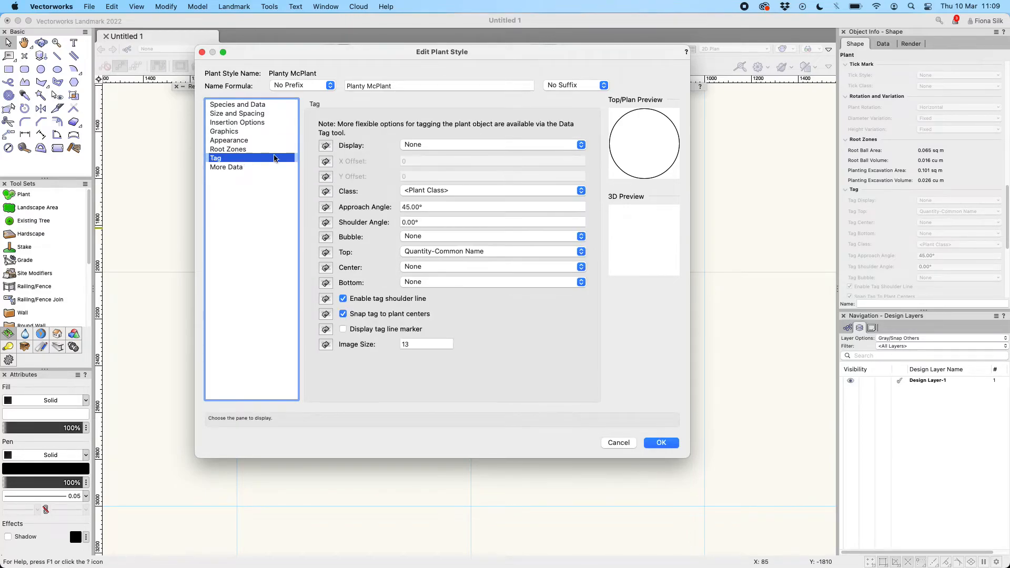
left_click(327, 192)
left_click(327, 207)
left_click(327, 223)
left_click(328, 237)
left_click(326, 252)
left_click(326, 268)
left_click(326, 298)
left_click(326, 314)
left_click(326, 329)
left_click(326, 343)
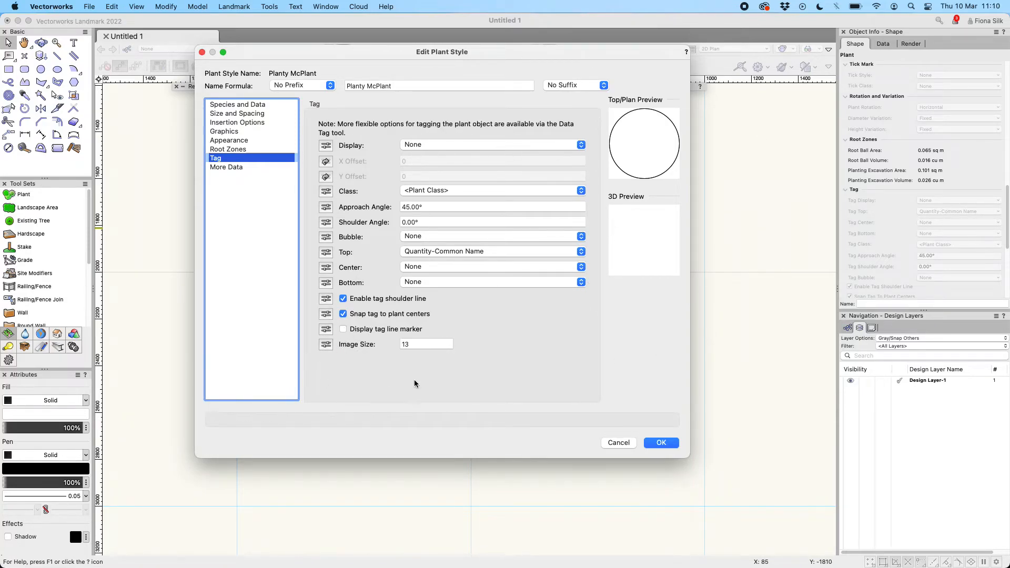
Accept the style changes and check the placed plant's plan view effects and tag parameters.
left_click(661, 442)
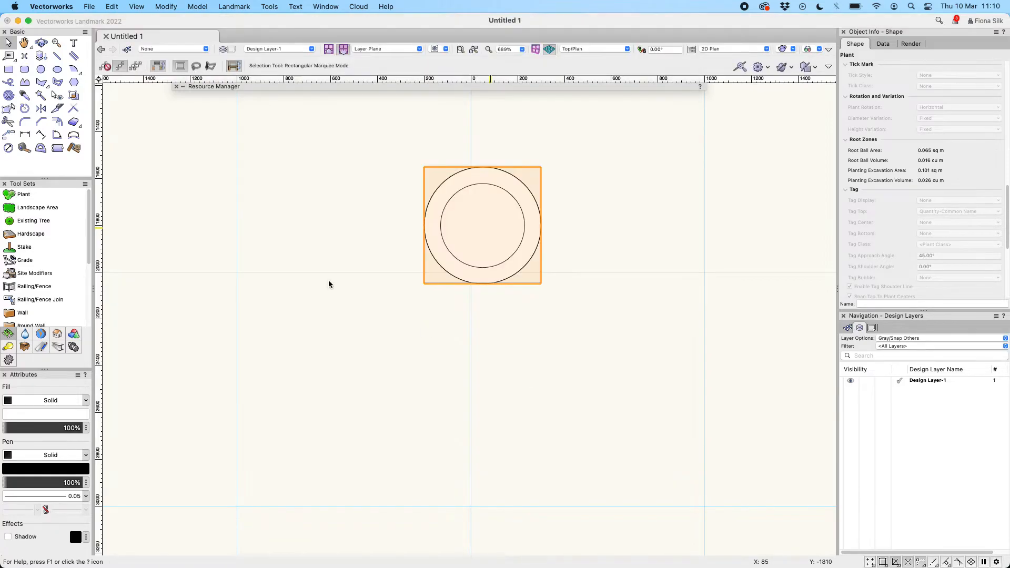
scroll(910, 230, "up", 5)
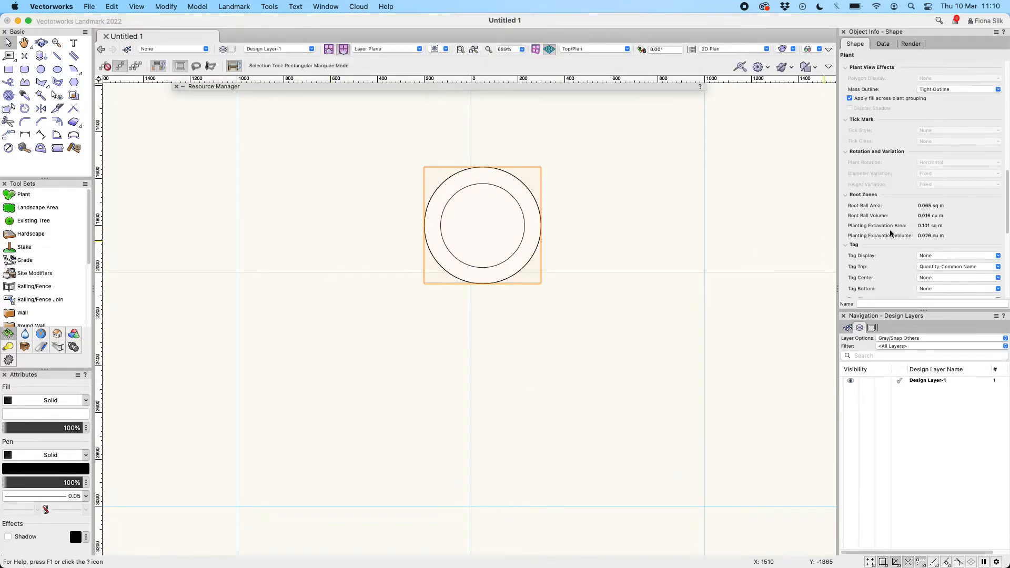
scroll(889, 228, "down", 3)
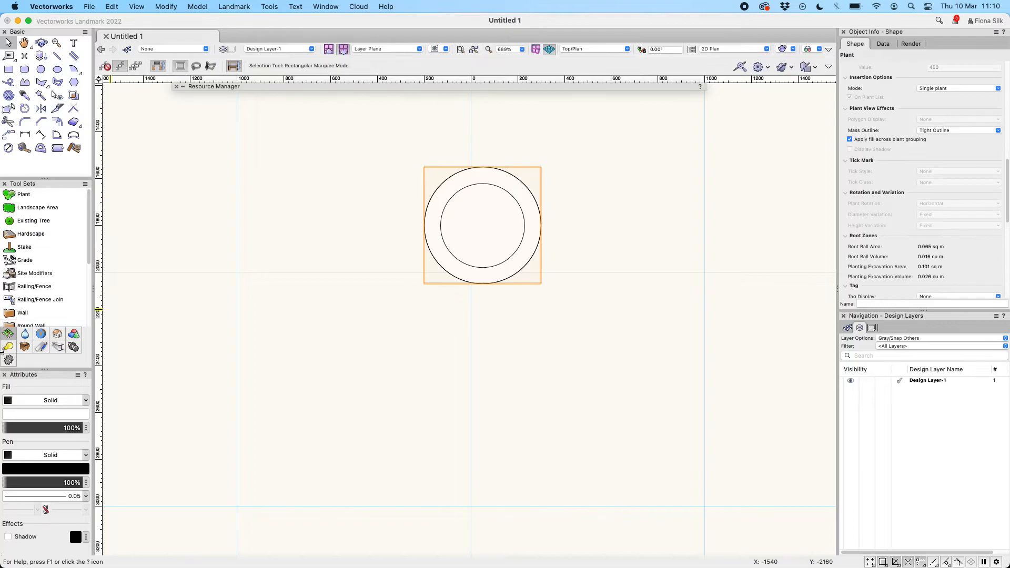
Start a poly-vertices group with the Plant tool in the Planty McPlant style, placing the first two plants beside the single plant.
left_click(23, 194)
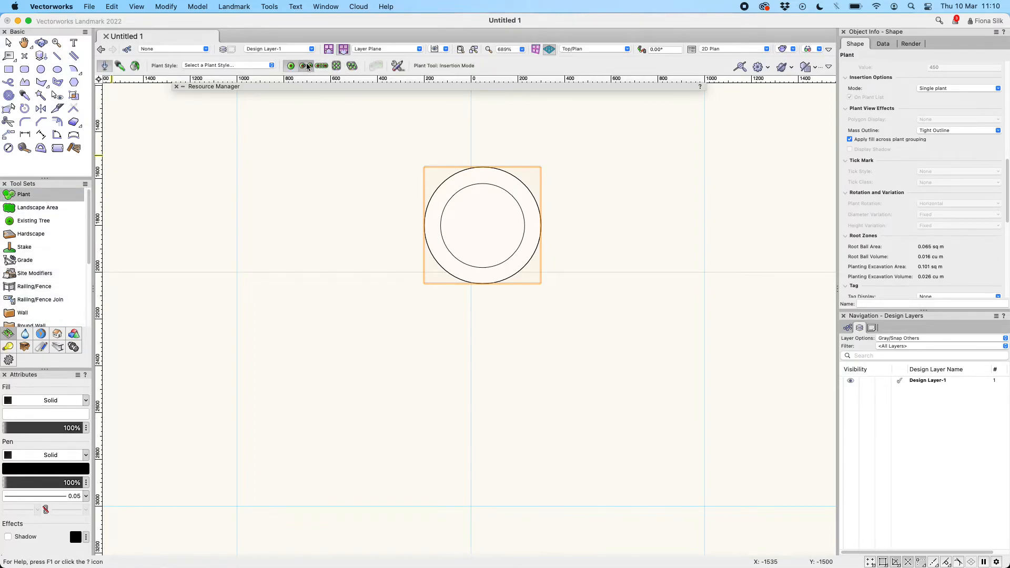
scroll(404, 211, "down", 3)
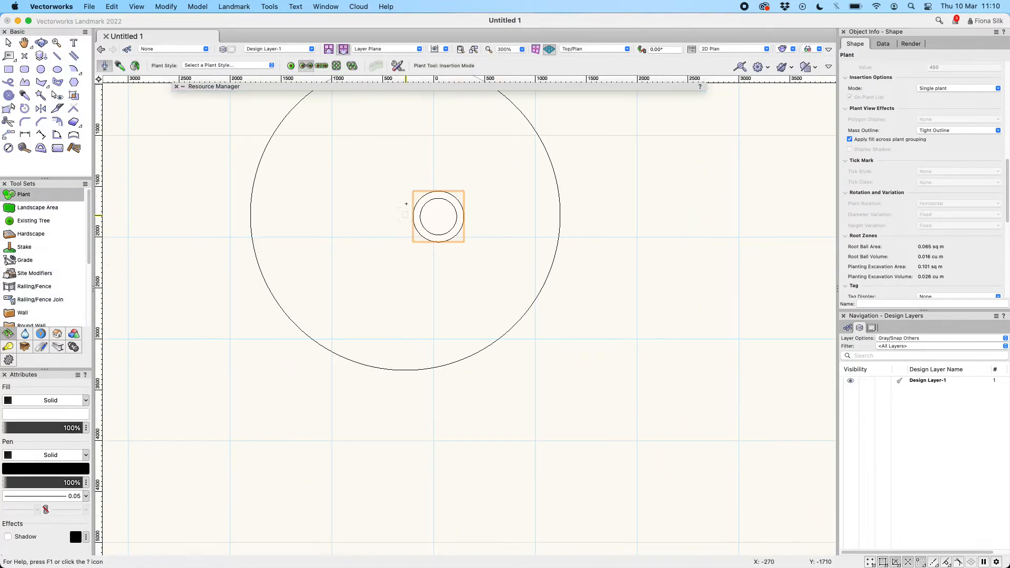
left_click(251, 65)
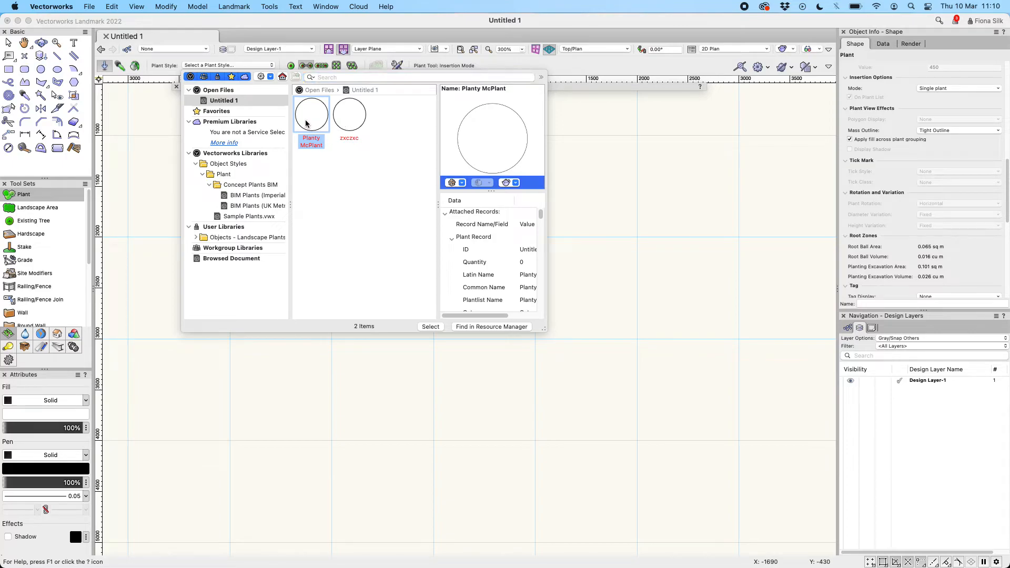
left_click(429, 327)
scroll(524, 263, "down", 2)
left_click(527, 205)
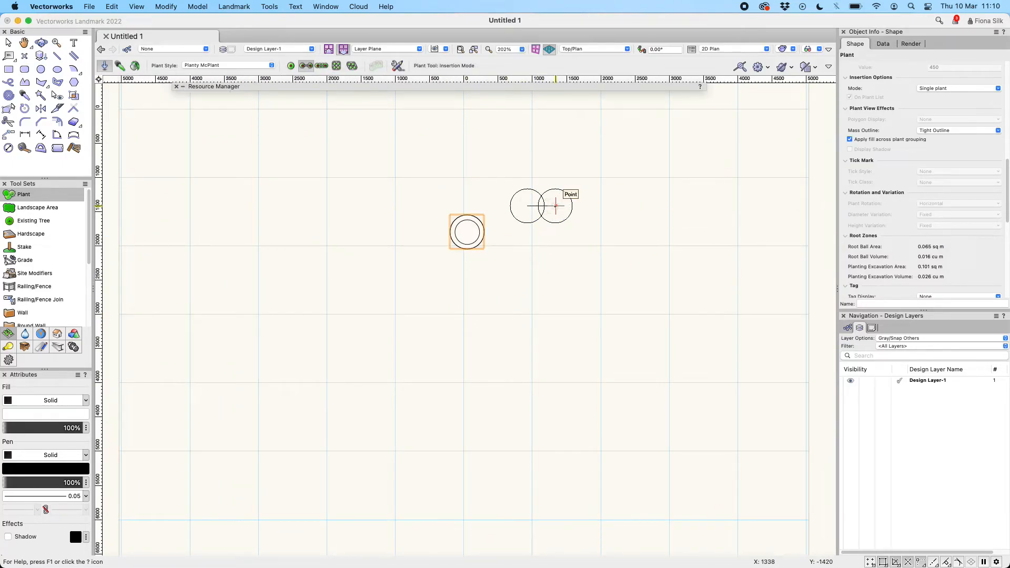
left_click(555, 206)
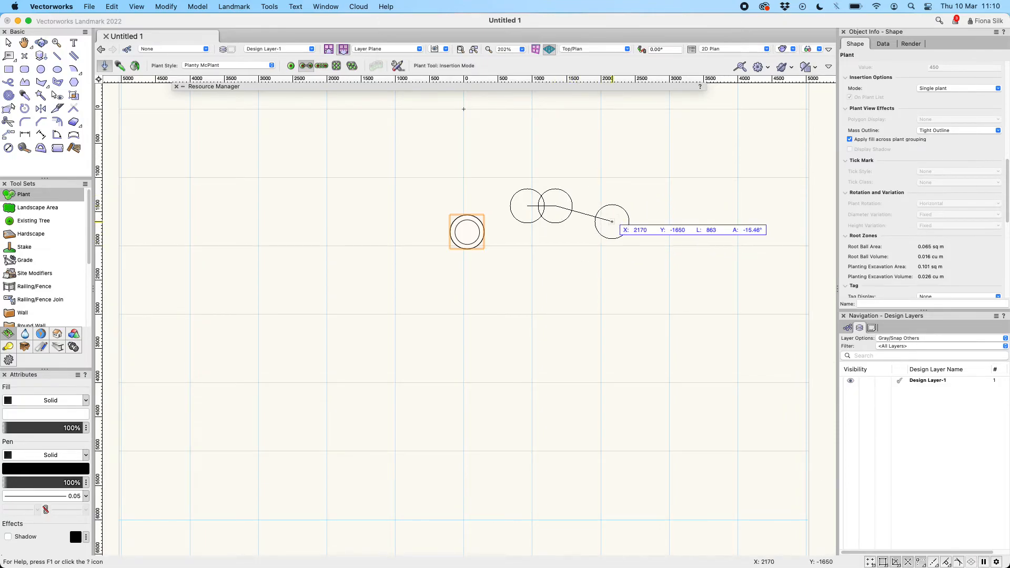
Suspend snapping, add seven more plants in staggered rows to complete the nine-plant group, and leave the Plant tool.
key("grave")
key("grave")
key("grave")
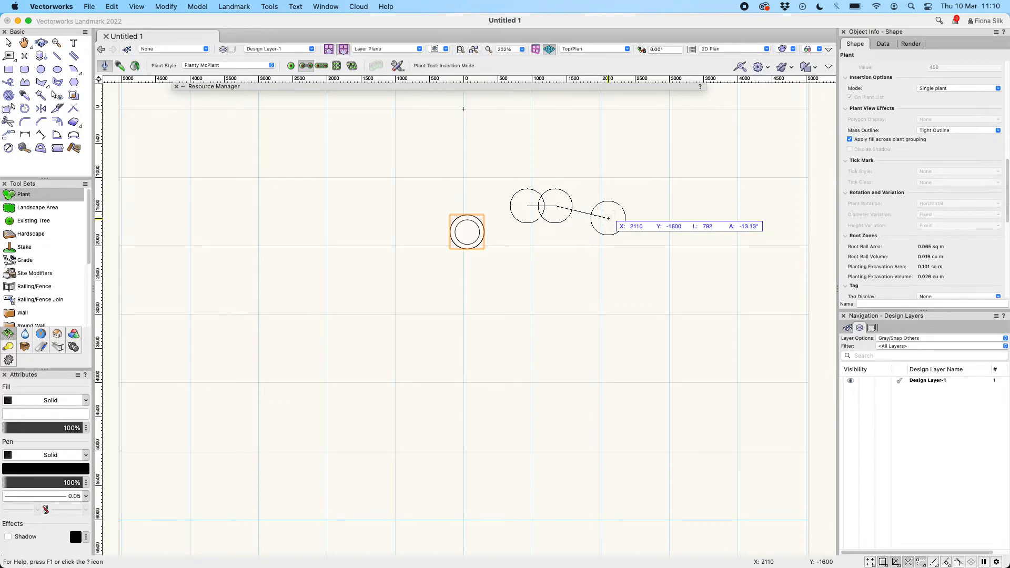
key("grave")
key("grave")
left_click(585, 207)
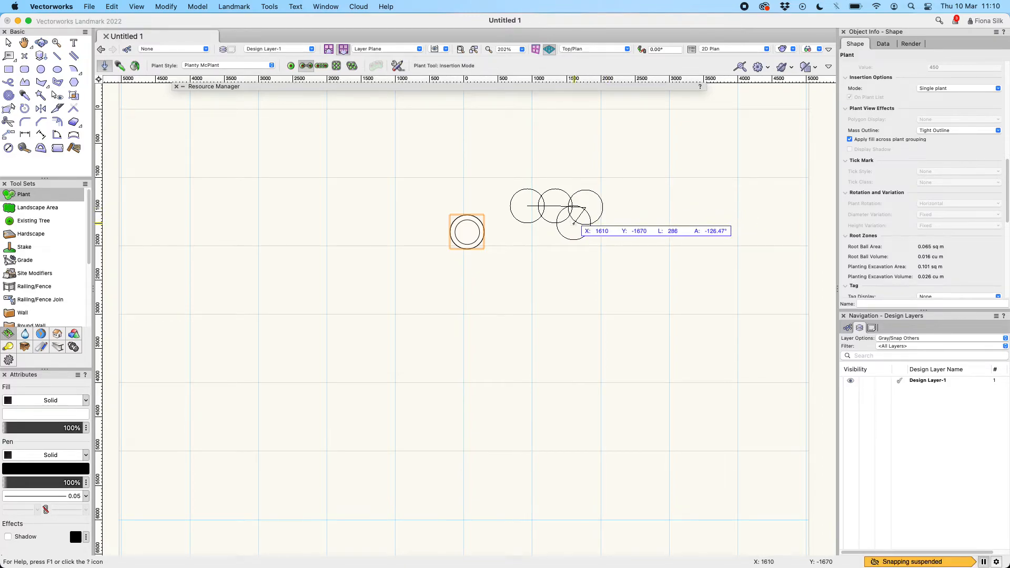
left_click(533, 233)
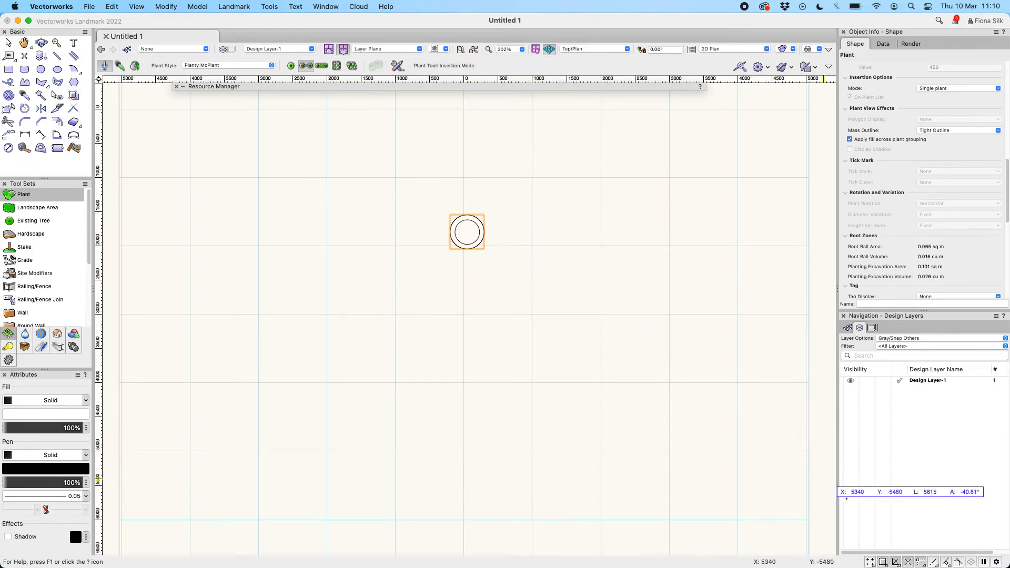
key("grave")
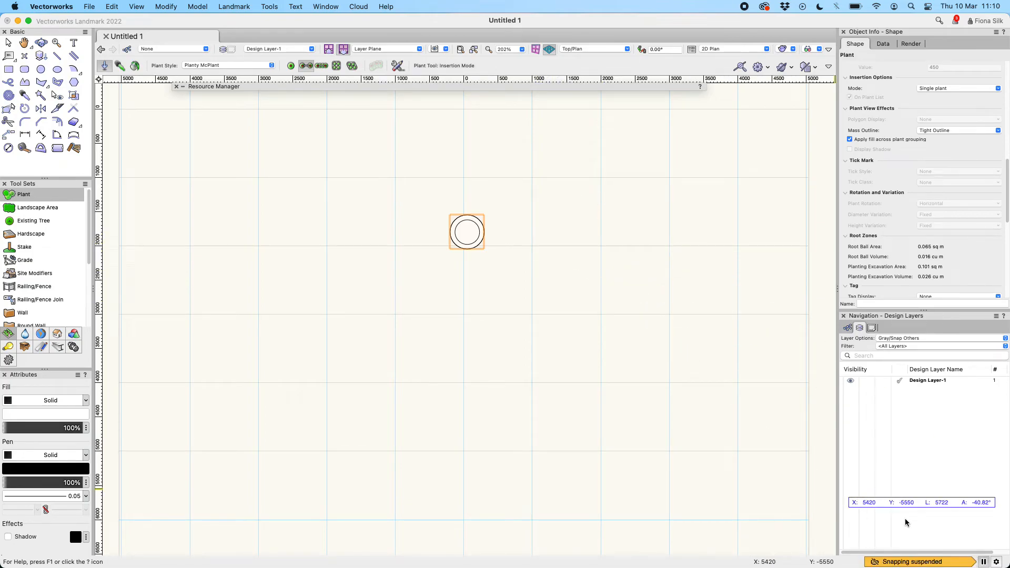
key("grave")
left_click(557, 259)
left_click(582, 258)
left_click(597, 237)
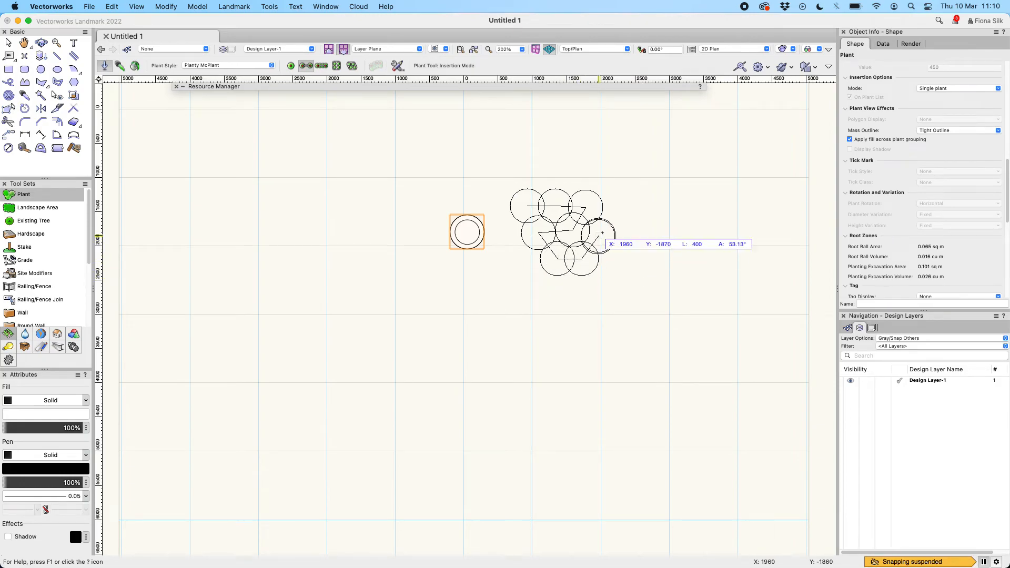
double_click(614, 211)
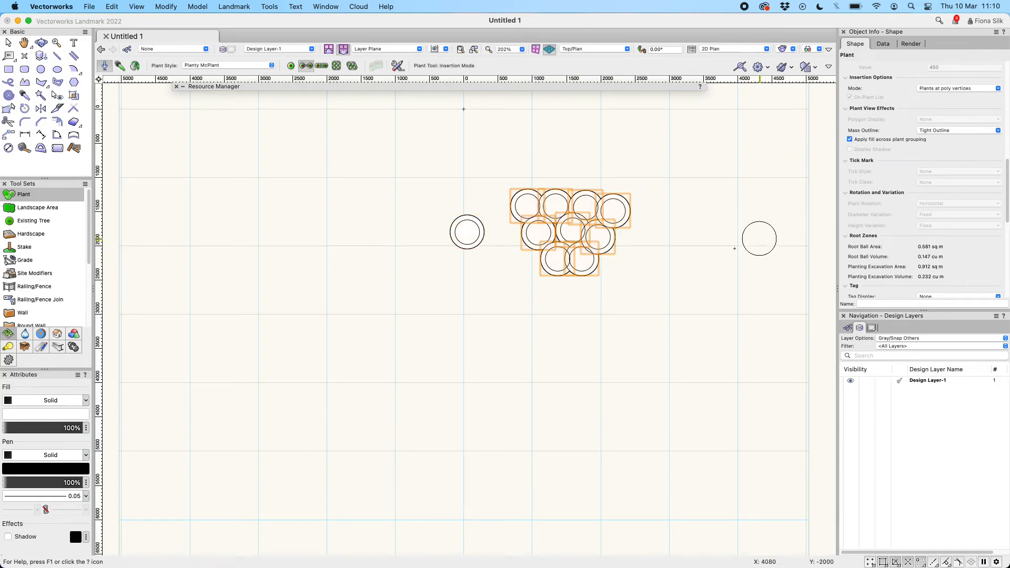
key("x")
key("x")
Toggle Apply fill across plant grouping off and back on for the new group to compare its appearance.
left_click(550, 231)
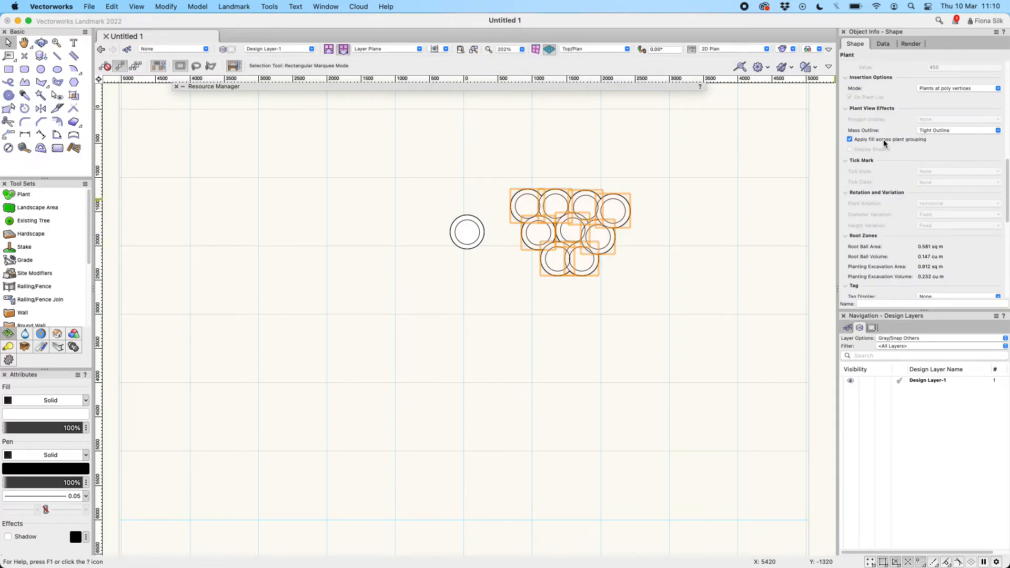
left_click(673, 191)
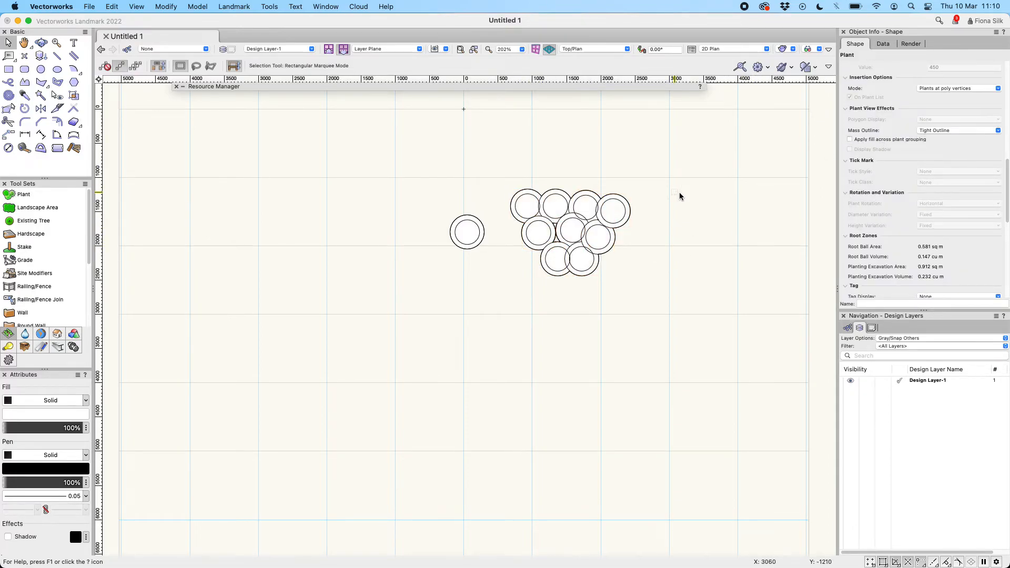
left_click(626, 207)
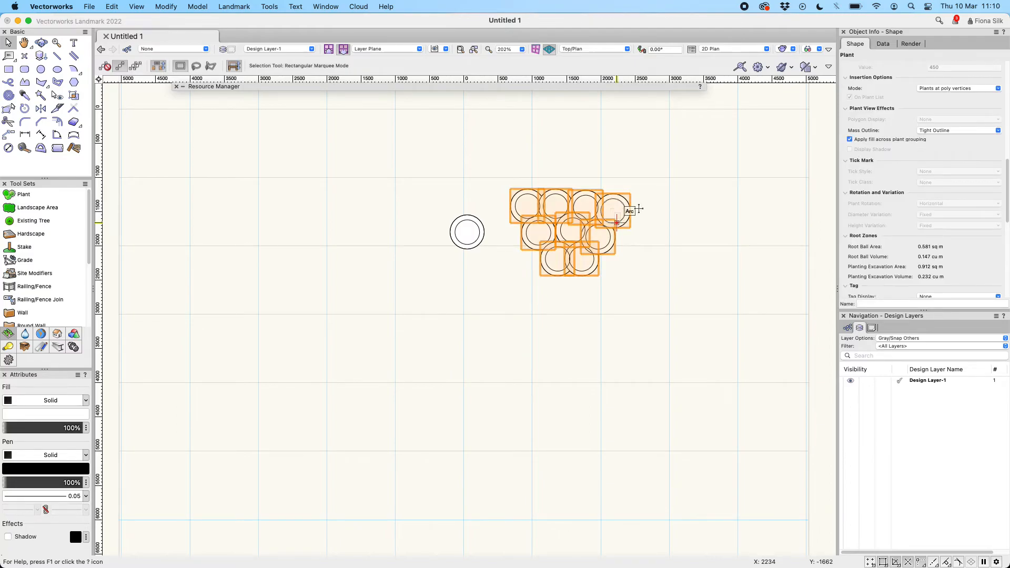
Set the nine-plant group's Tag Display to Left and move the tag above and beyond the plants with a 30° leader.
scroll(605, 212, "up", 2)
left_click(742, 228)
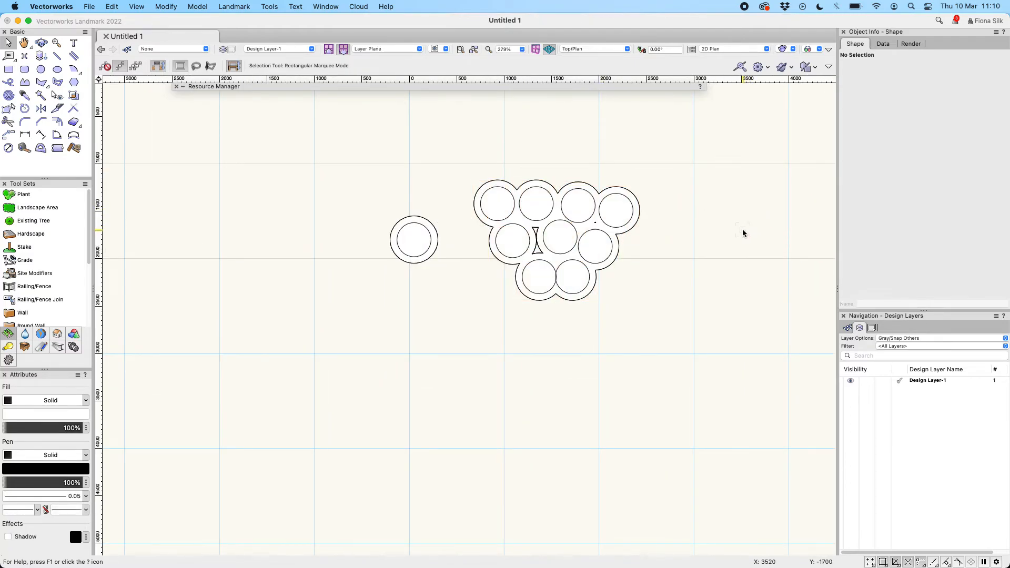
left_click(600, 230)
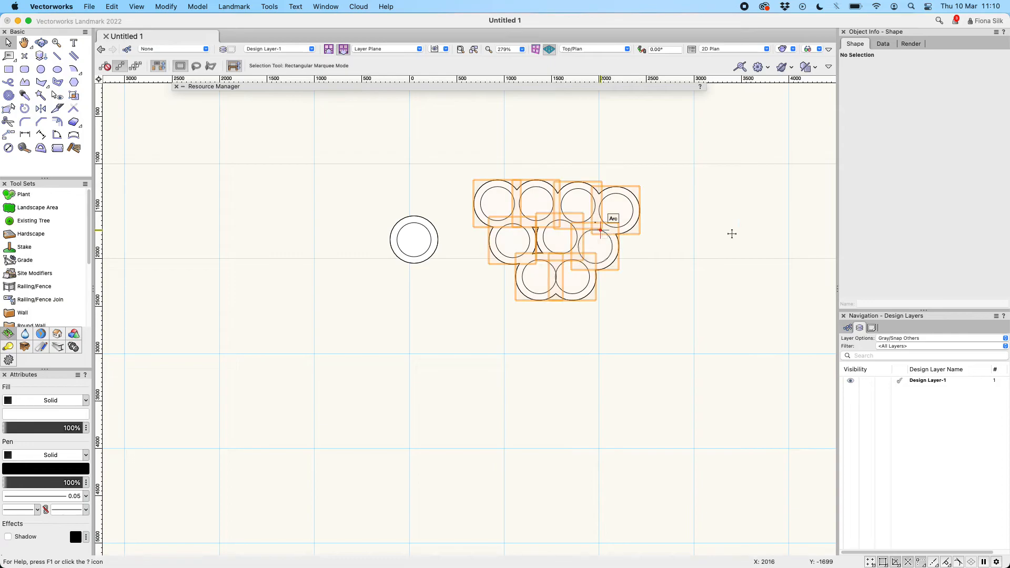
scroll(891, 232, "down", 3)
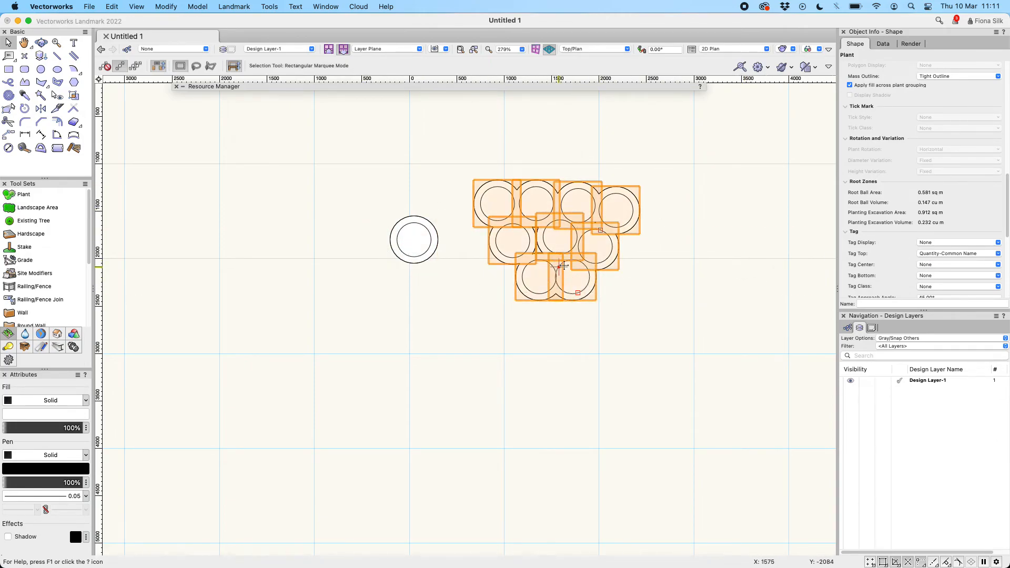
left_click(968, 242)
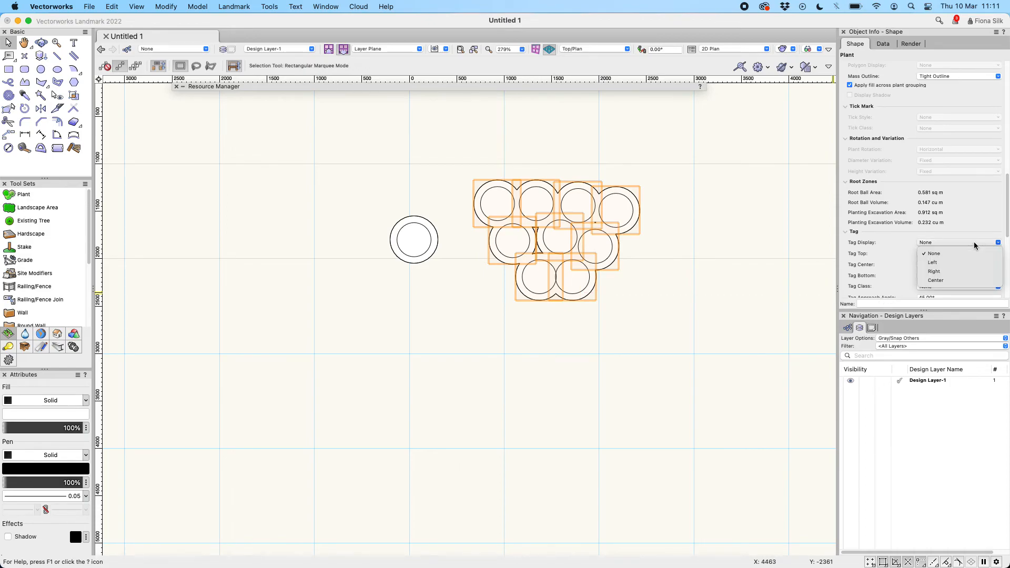
left_click(969, 262)
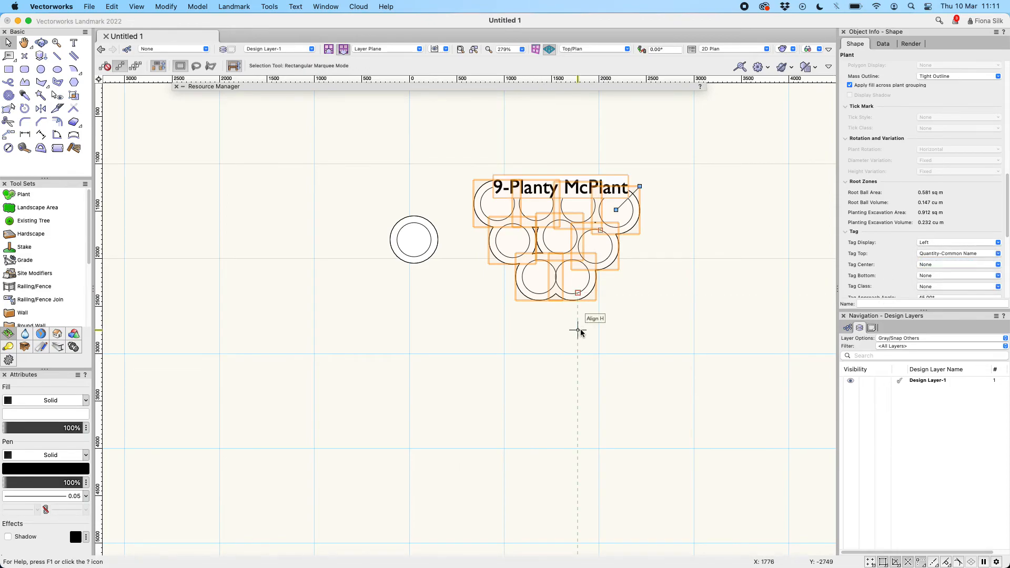
left_click_drag(640, 185, 727, 146)
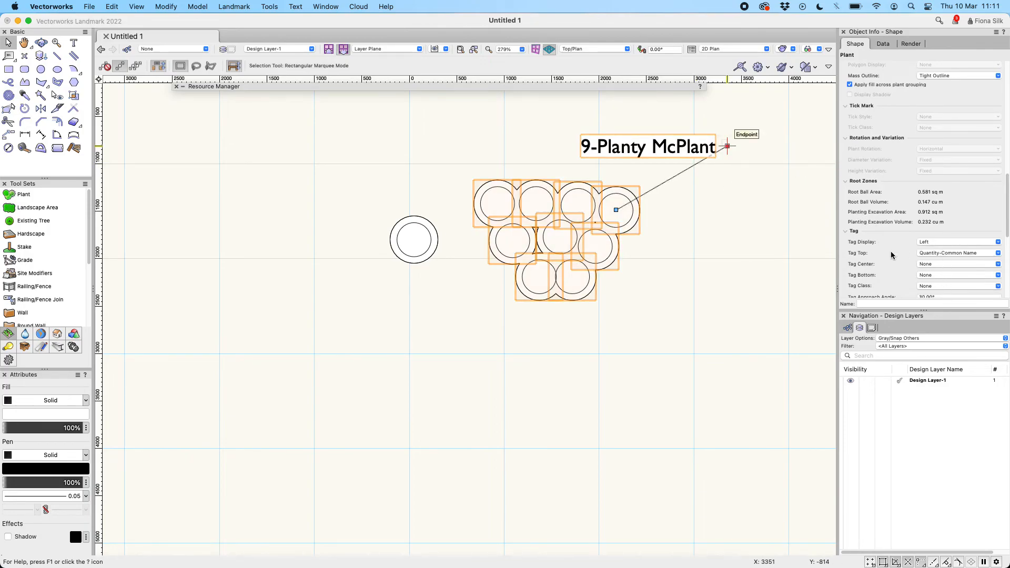
Set the plant group's Tag Top to Quantity-Latin Name and inspect the label without the selection highlight.
scroll(949, 255, "down", 1)
left_click(952, 252)
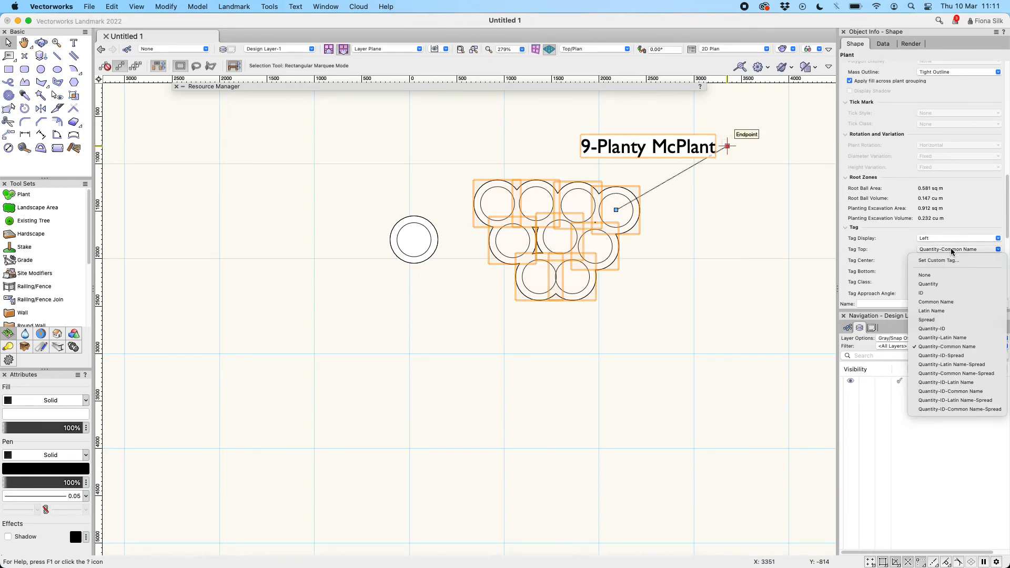
left_click(950, 338)
scroll(742, 251, "down", 1)
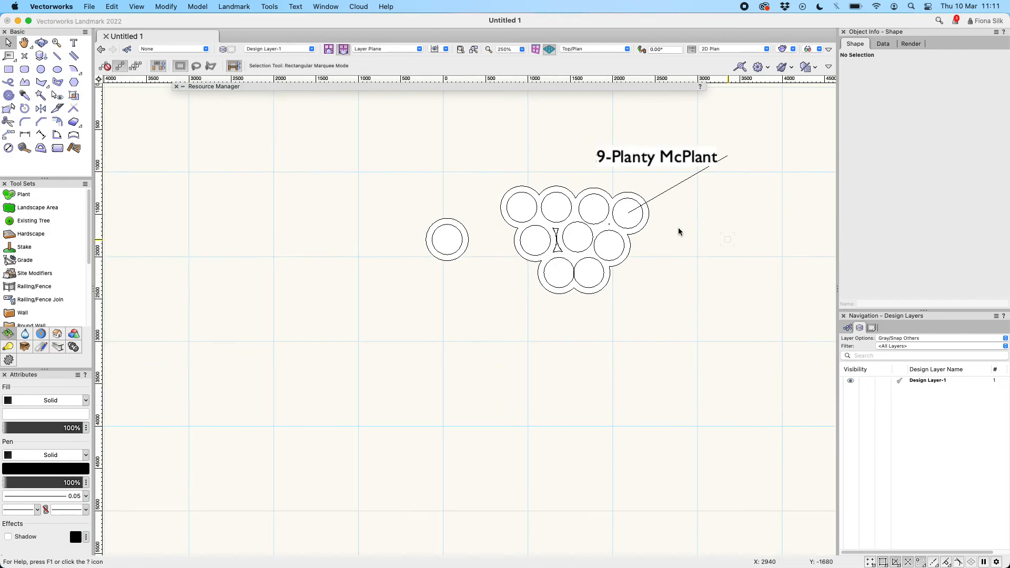
scroll(908, 247, "down", 1)
scroll(908, 250, "down", 2)
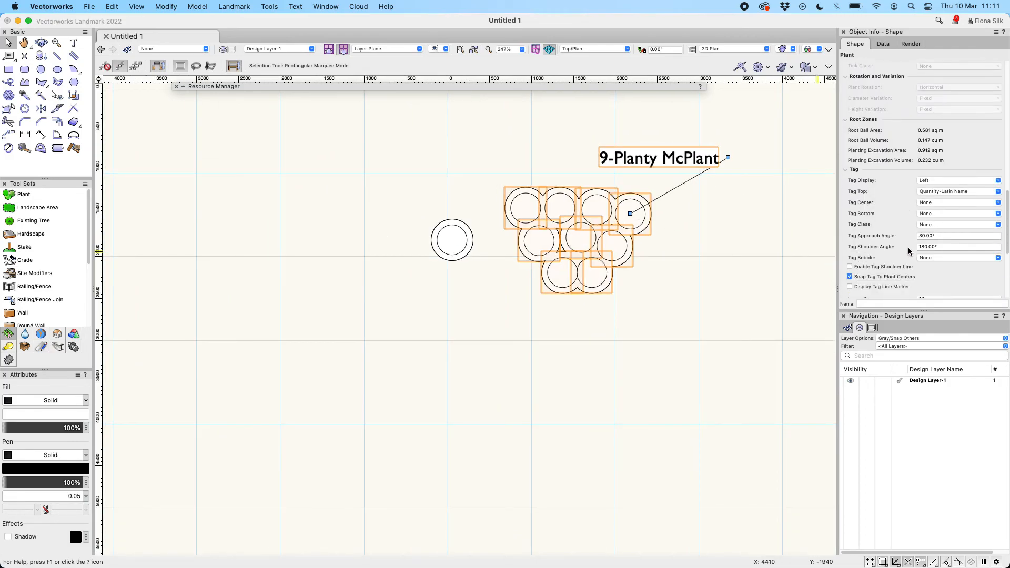
Set the plant group's Tag Display to Right and reposition the tag higher so its leader runs at 45°.
left_click(927, 182)
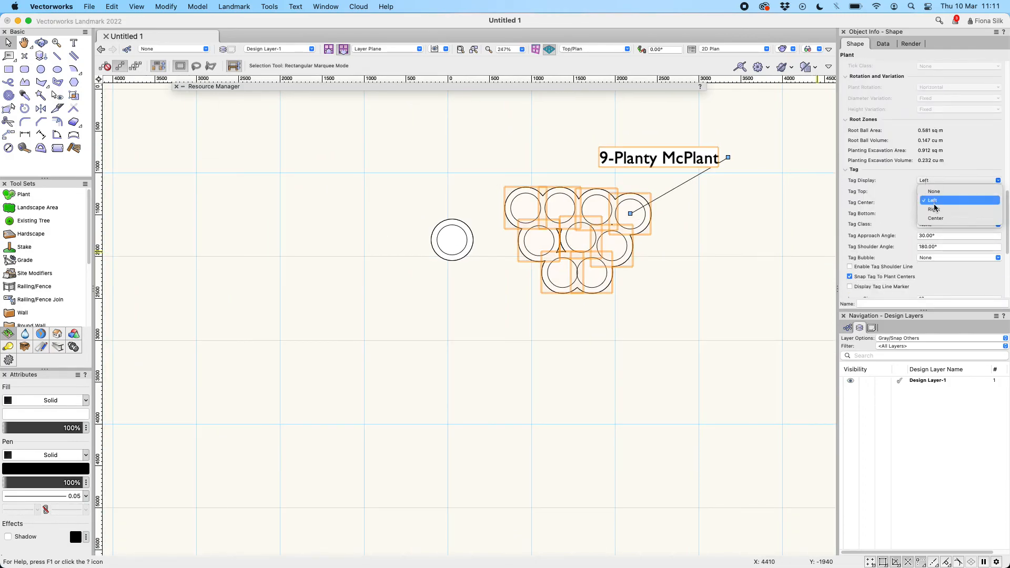
left_click(936, 214)
scroll(524, 317, "down", 5)
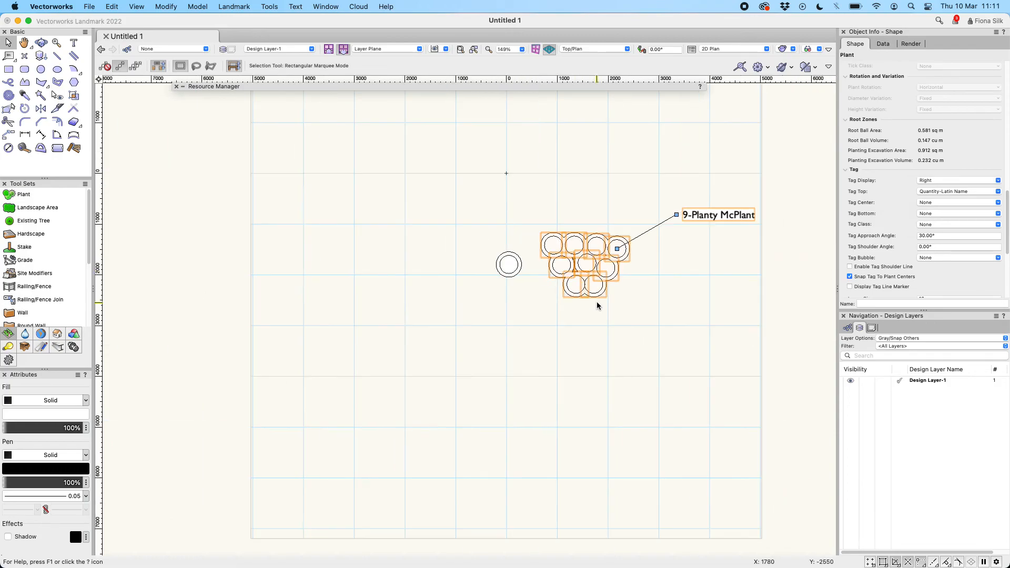
left_click_drag(668, 224, 674, 196)
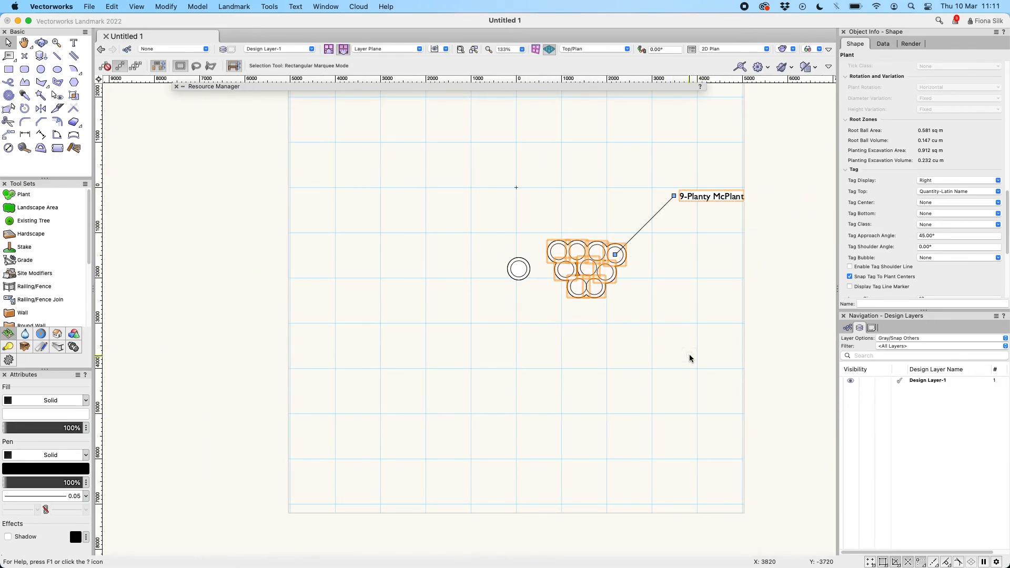